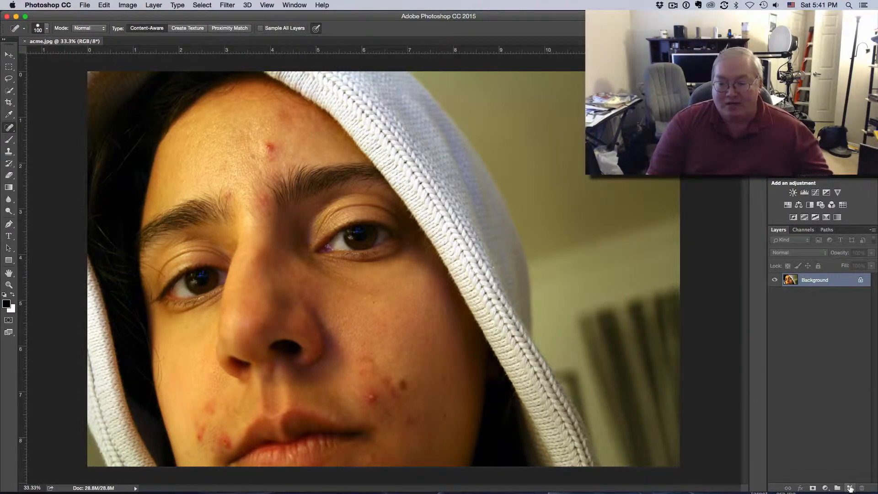
Add a new layer and heal the blemishes on the forehead, cheek and chin with the content-aware Spot Healing Brush, sampling all layers
{"action": "left_click", "coordinate": [850, 489]}
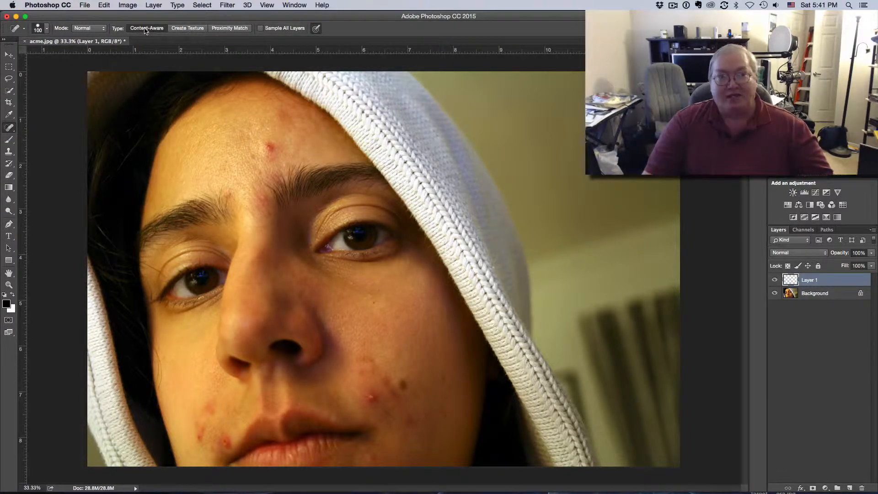
{"action": "left_click", "coordinate": [260, 29]}
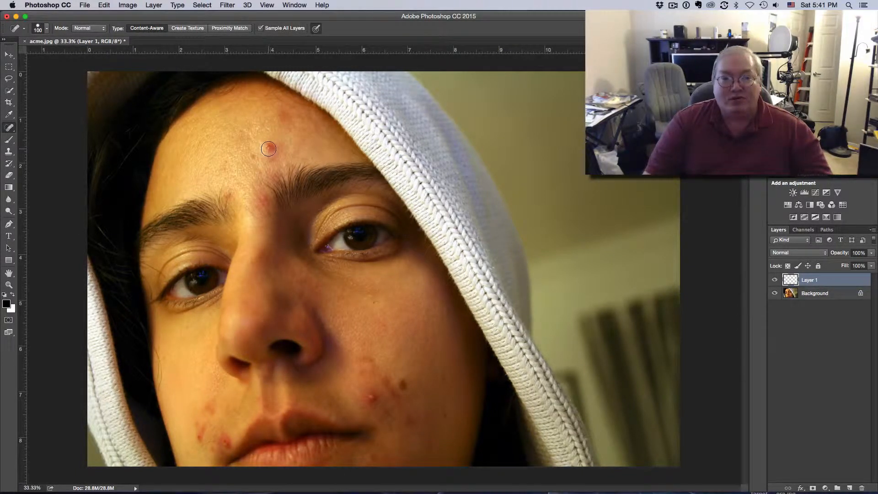
{"action": "left_click_drag", "start_coordinate": [253, 156], "coordinate": [259, 157]}
{"action": "left_click_drag", "start_coordinate": [401, 381], "coordinate": [403, 385]}
{"action": "left_click_drag", "start_coordinate": [357, 366], "coordinate": [379, 364]}
{"action": "mouse_move", "coordinate": [373, 396]}
{"action": "left_mouse_down"}
{"action": "mouse_move", "coordinate": [362, 373]}
{"action": "mouse_move", "coordinate": [394, 388]}
{"action": "mouse_move", "coordinate": [399, 401]}
{"action": "mouse_move", "coordinate": [367, 398]}
{"action": "mouse_move", "coordinate": [384, 416]}
{"action": "mouse_move", "coordinate": [441, 410]}
{"action": "mouse_move", "coordinate": [440, 378]}
{"action": "left_mouse_up"}
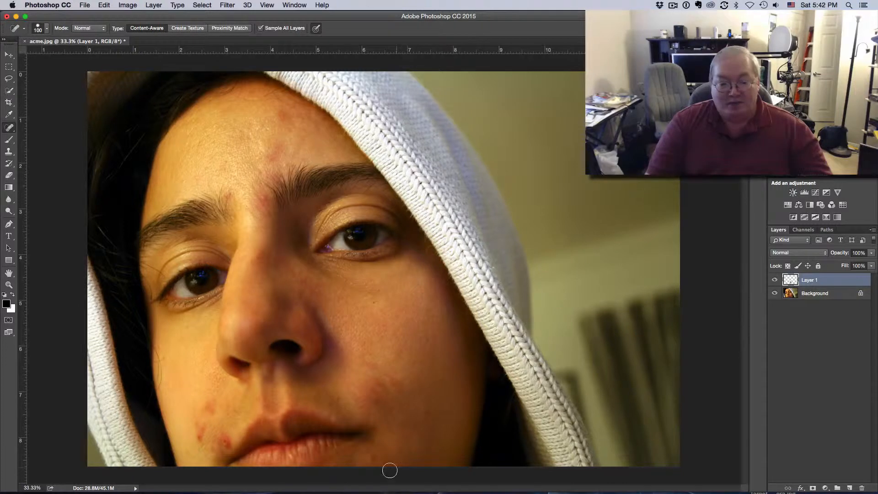
{"action": "left_click_drag", "start_coordinate": [368, 458], "coordinate": [372, 436]}
{"action": "mouse_move", "coordinate": [208, 404]}
{"action": "left_mouse_down"}
{"action": "mouse_move", "coordinate": [199, 439]}
{"action": "mouse_move", "coordinate": [226, 441]}
{"action": "mouse_move", "coordinate": [205, 440]}
{"action": "mouse_move", "coordinate": [221, 445]}
{"action": "mouse_move", "coordinate": [202, 451]}
{"action": "mouse_move", "coordinate": [211, 412]}
{"action": "left_mouse_up"}
{"action": "left_click_drag", "start_coordinate": [263, 153], "coordinate": [273, 154]}
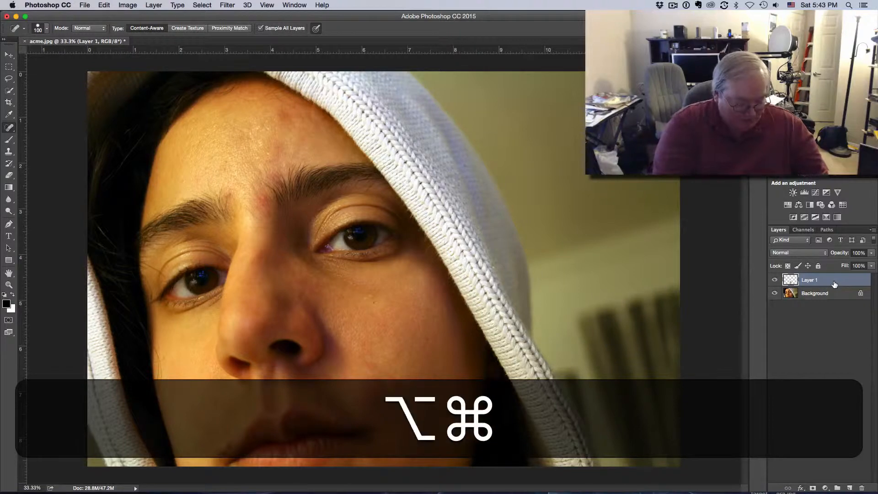
Stamp all visible layers into a new merged layer and duplicate that layer twice
{"action": "key", "text": "alt+shift+super+e"}
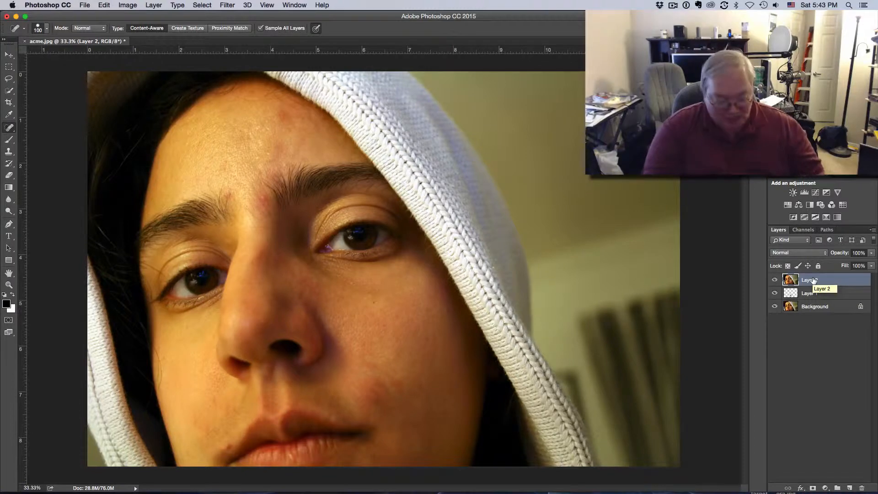
{"action": "key", "text": "super+j"}
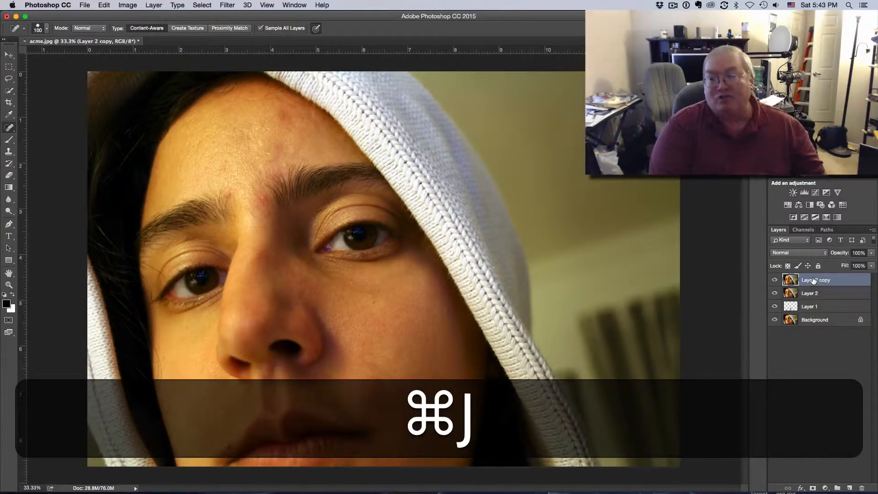
{"action": "key", "text": "super+j"}
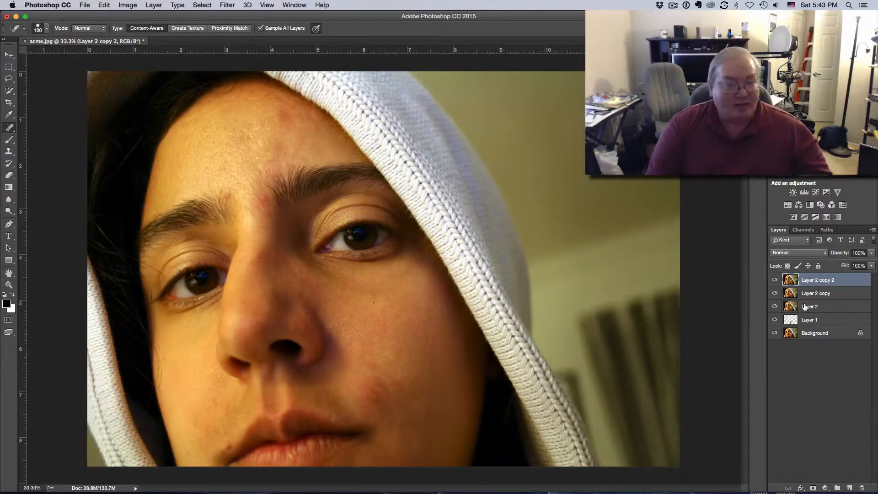
Rename the lower duplicate layer Color and the topmost duplicate Texture
{"action": "double_click", "coordinate": [813, 294]}
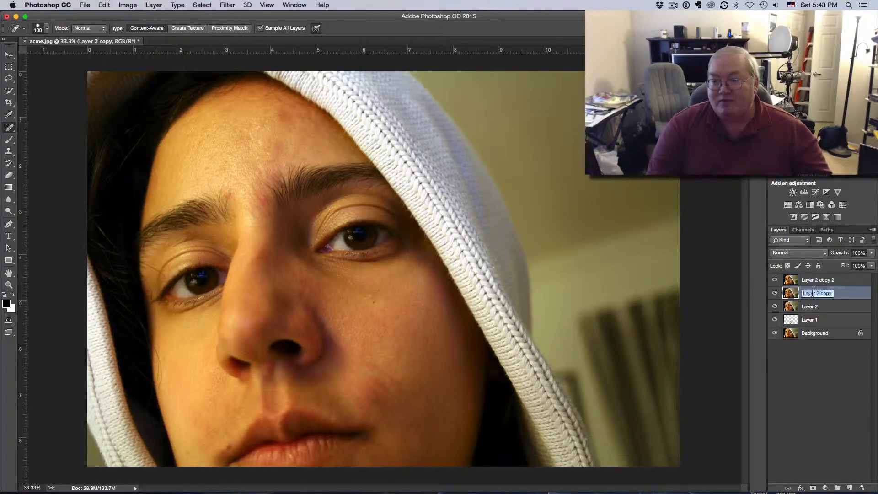
{"action": "type", "text": "C"}
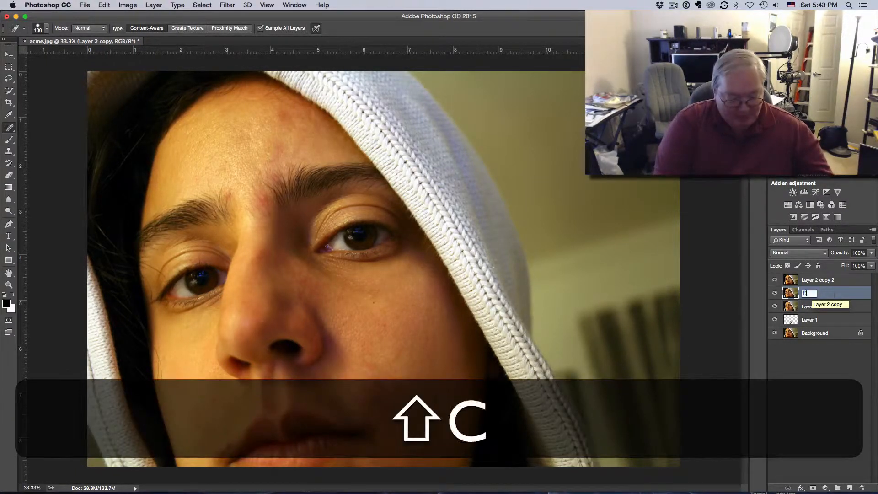
{"action": "type", "text": "olor"}
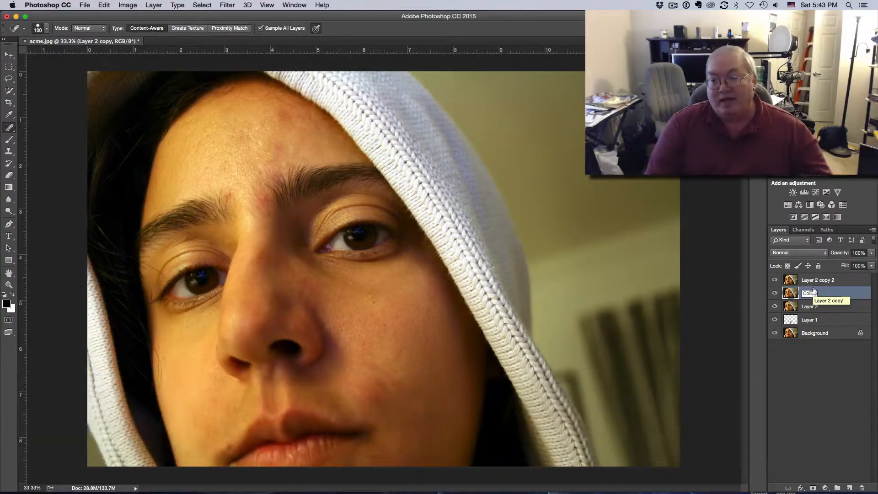
{"action": "double_click", "coordinate": [811, 281]}
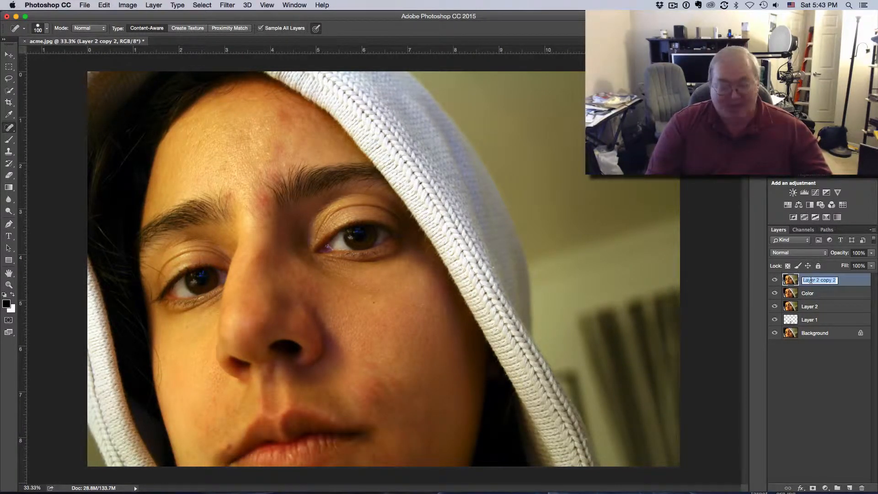
{"action": "type", "text": "Tex"}
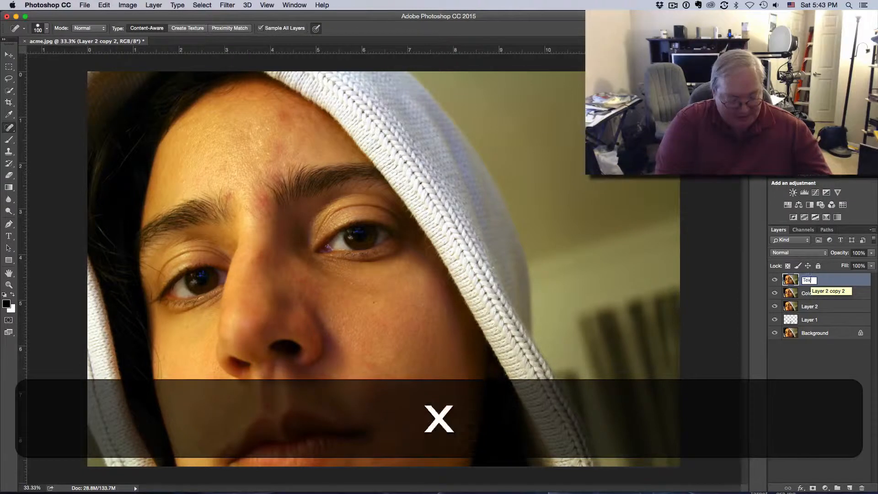
{"action": "type", "text": "ture"}
Hide the Texture layer and apply a Gaussian Blur with a 31.7 pixel radius to the Color layer
{"action": "left_click", "coordinate": [789, 281]}
{"action": "left_click", "coordinate": [775, 281]}
{"action": "left_click", "coordinate": [814, 295]}
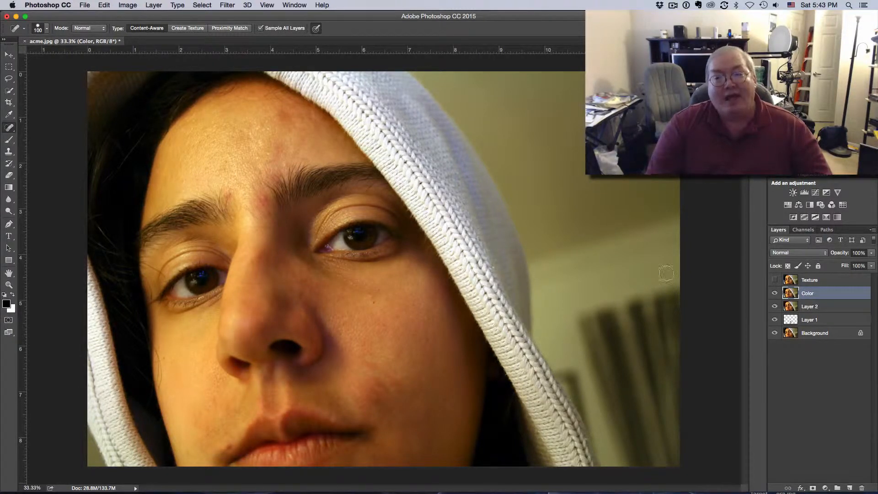
{"action": "left_click", "coordinate": [232, 5]}
{"action": "mouse_move", "coordinate": [268, 114]}
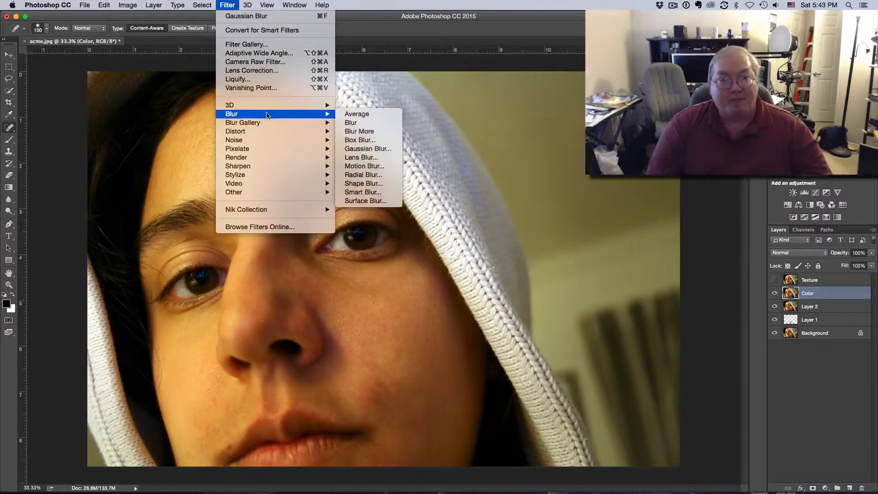
{"action": "left_click", "coordinate": [368, 149]}
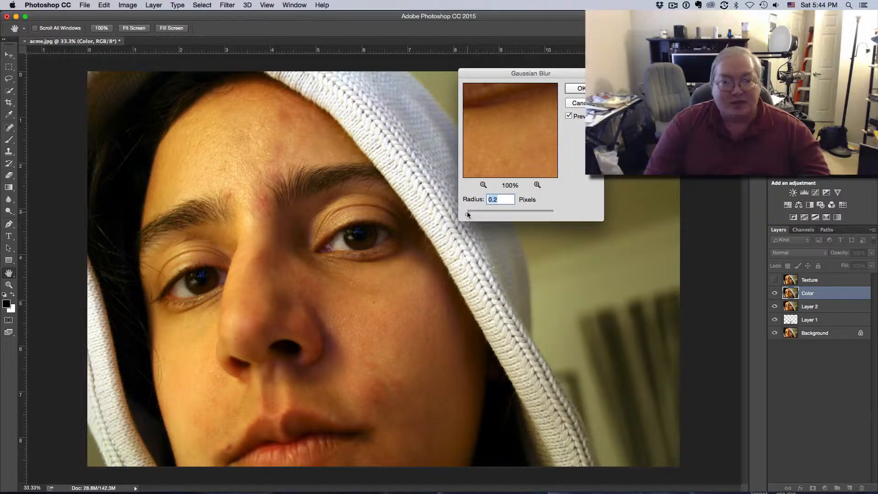
{"action": "left_click_drag", "start_coordinate": [470, 214], "coordinate": [480, 214]}
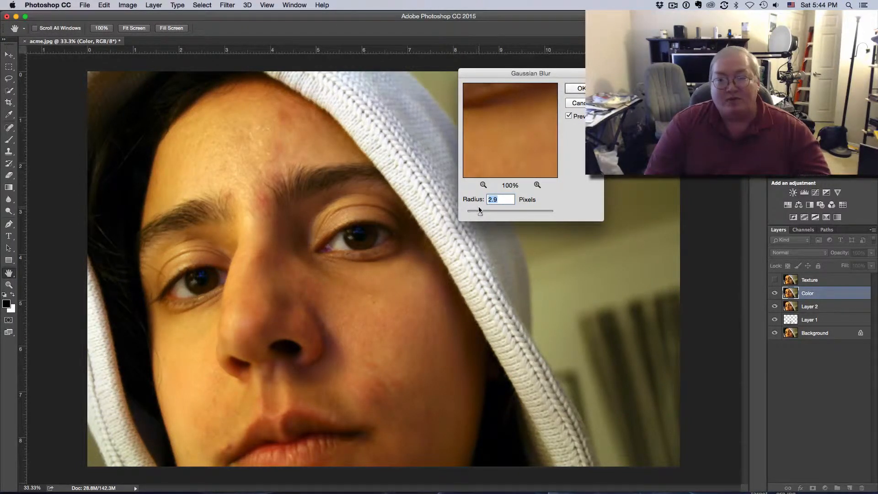
{"action": "left_click_drag", "start_coordinate": [490, 214], "coordinate": [491, 213]}
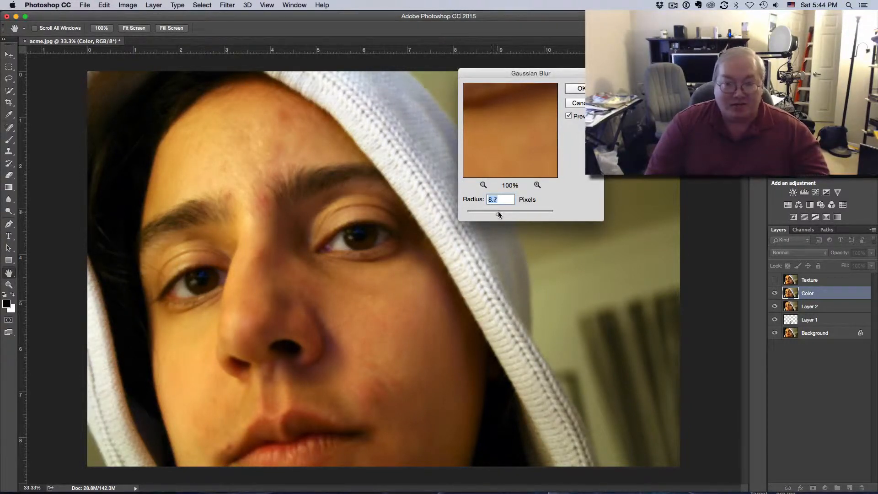
{"action": "left_click_drag", "start_coordinate": [504, 211], "coordinate": [506, 212]}
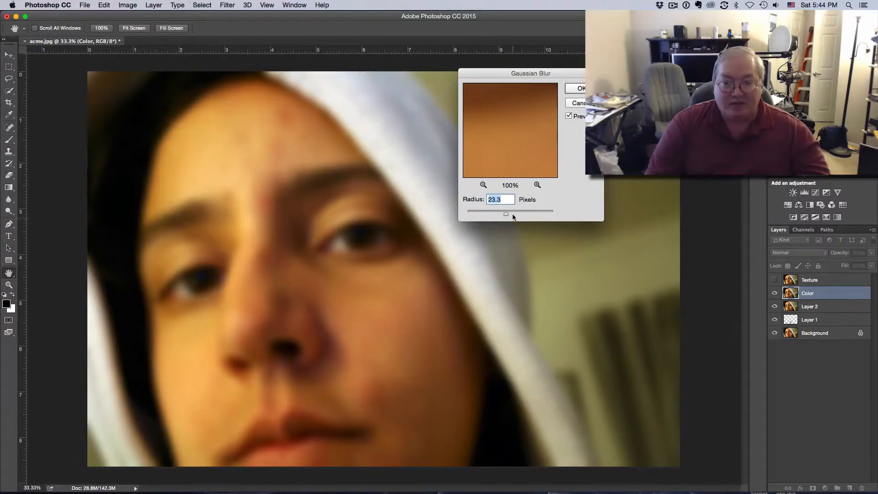
{"action": "left_click_drag", "start_coordinate": [508, 212], "coordinate": [508, 211]}
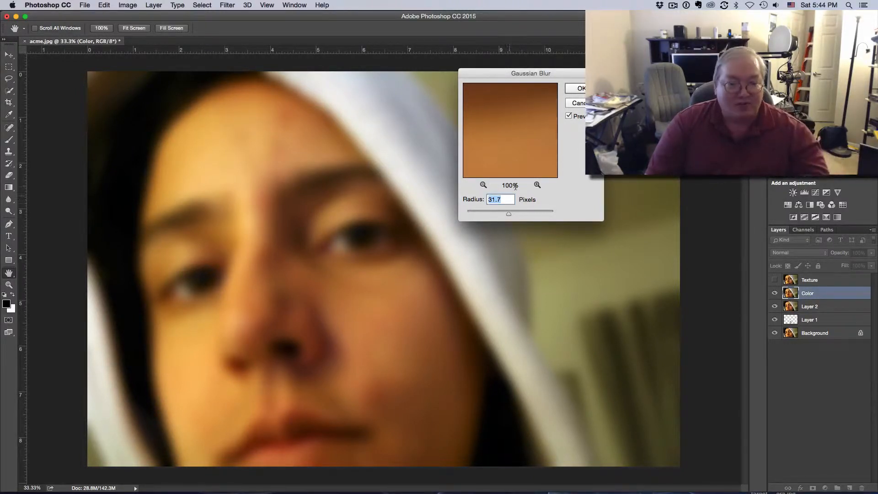
{"action": "left_click", "coordinate": [576, 88]}
{"action": "key", "text": "j"}
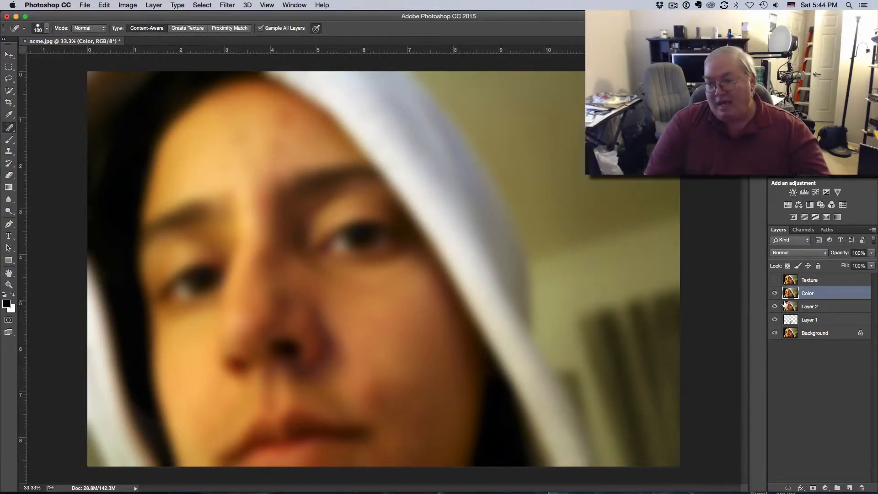
Show the Texture layer and use Apply Image on it with the Color layer as source, Subtract blending, scale 2 and offset 128
{"action": "left_click", "coordinate": [813, 281]}
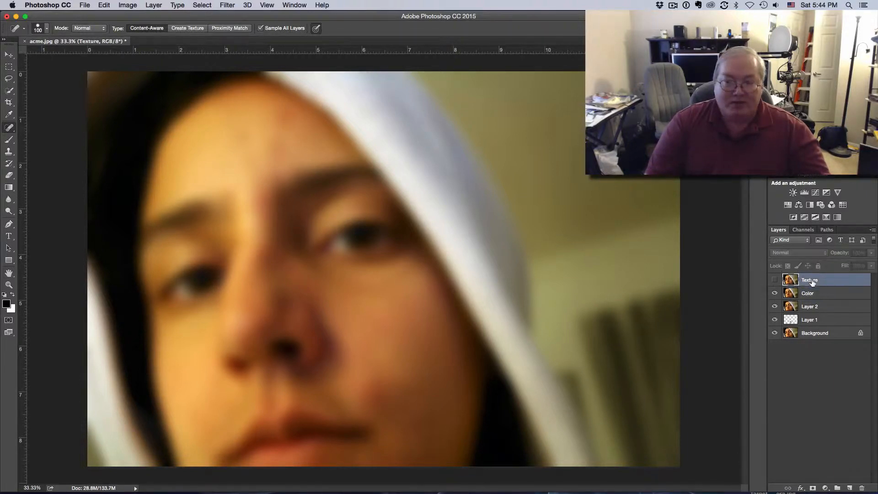
{"action": "left_click", "coordinate": [775, 280]}
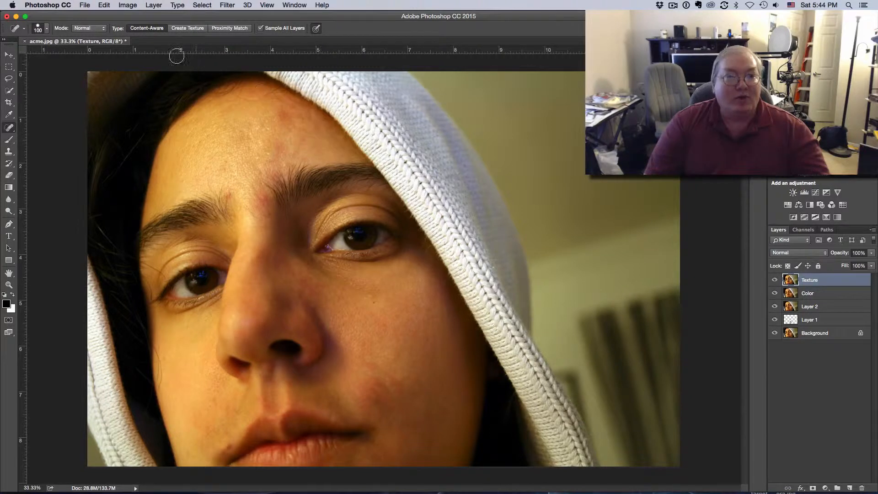
{"action": "left_click", "coordinate": [128, 5]}
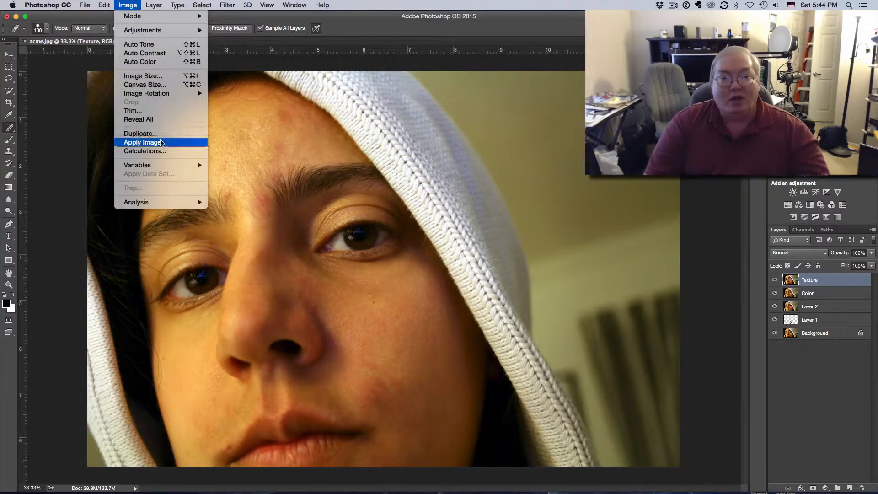
{"action": "left_click", "coordinate": [163, 145]}
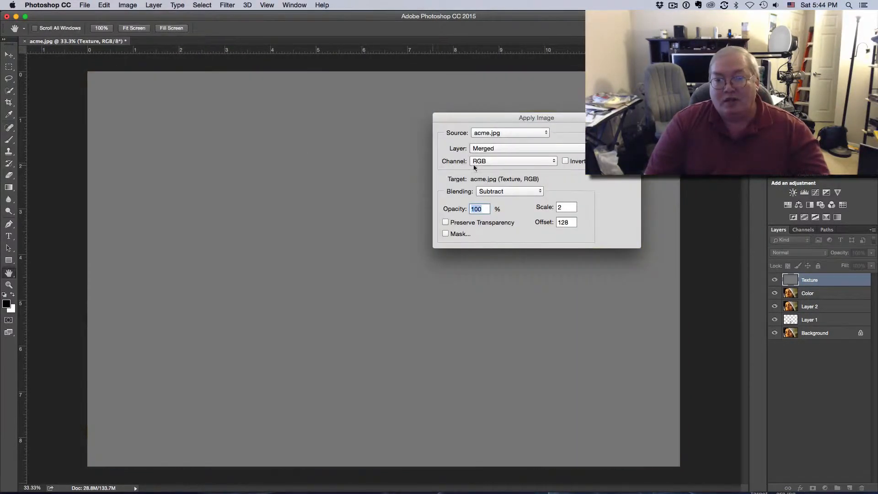
{"action": "left_click", "coordinate": [548, 151]}
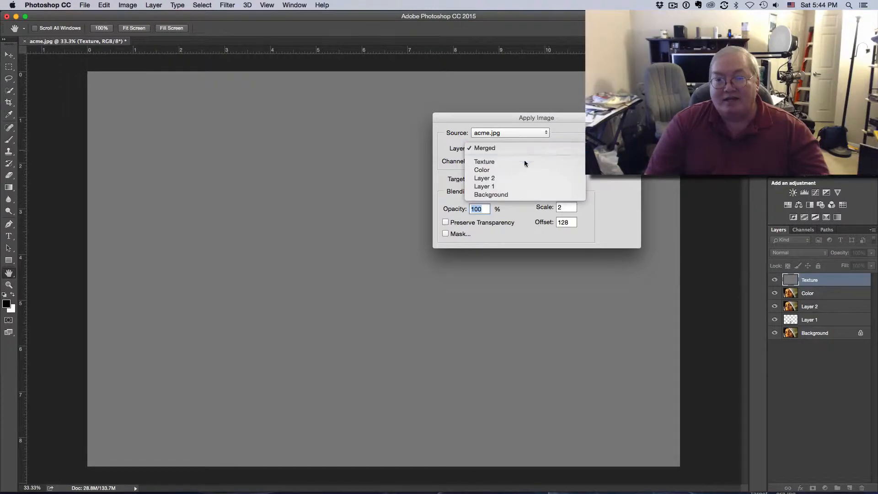
{"action": "left_click", "coordinate": [499, 171]}
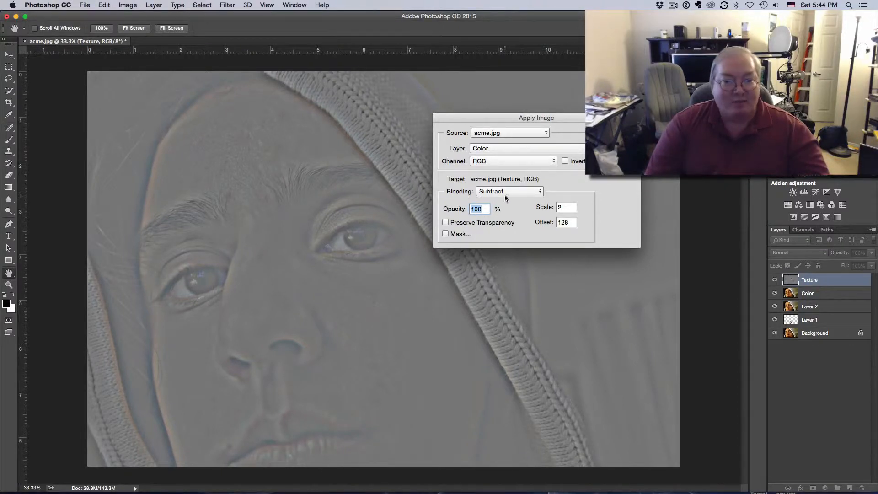
{"action": "left_click", "coordinate": [537, 192]}
{"action": "left_click", "coordinate": [537, 190]}
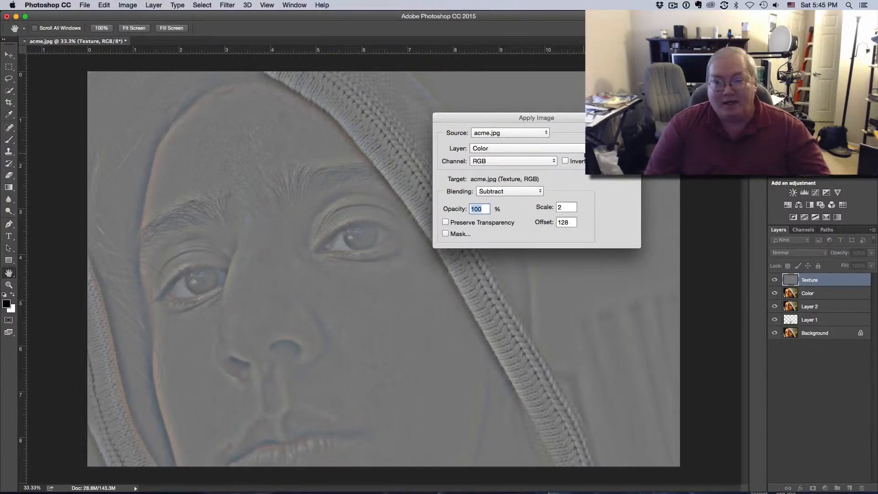
{"action": "key", "text": "Return"}
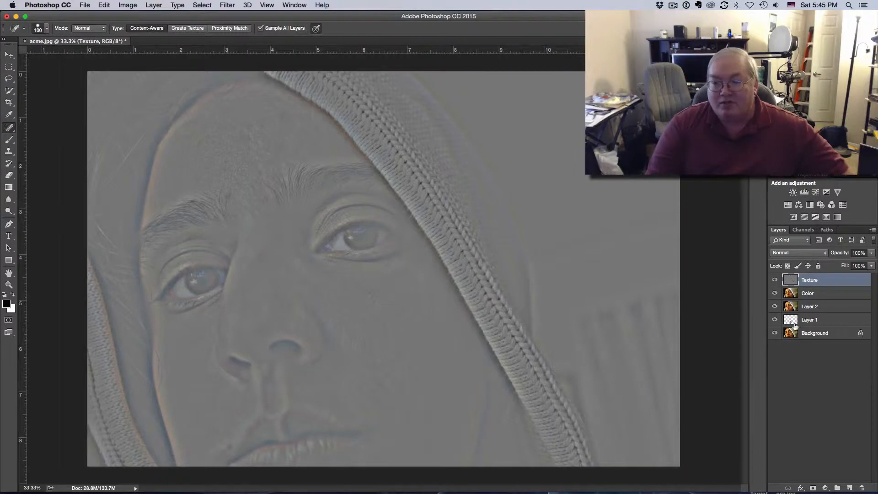
Set the Texture layer's blend mode to Linear Light
{"action": "left_click", "coordinate": [826, 255]}
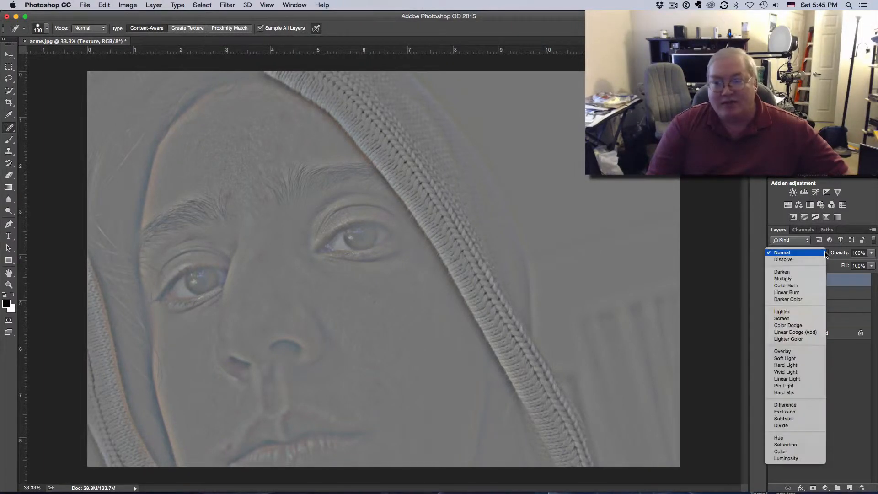
{"action": "left_click", "coordinate": [806, 379]}
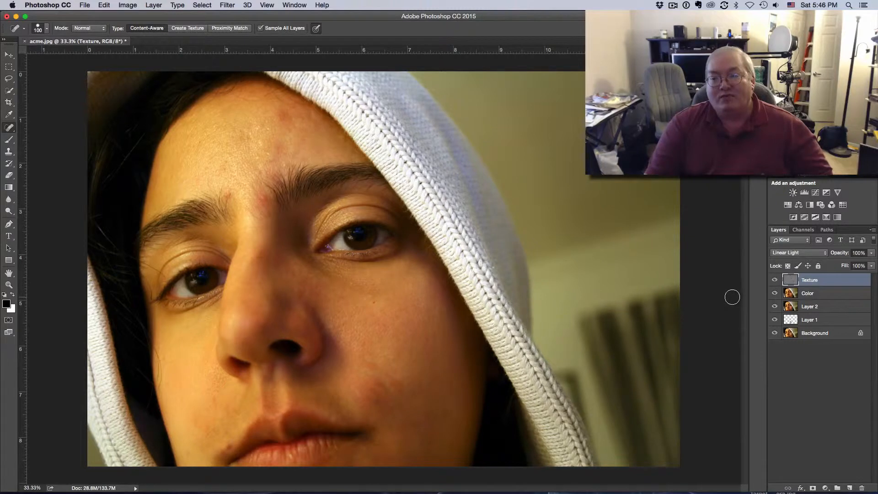
Select the Color layer and compare the image with the Texture layer hidden and shown again
{"action": "left_click", "coordinate": [812, 295]}
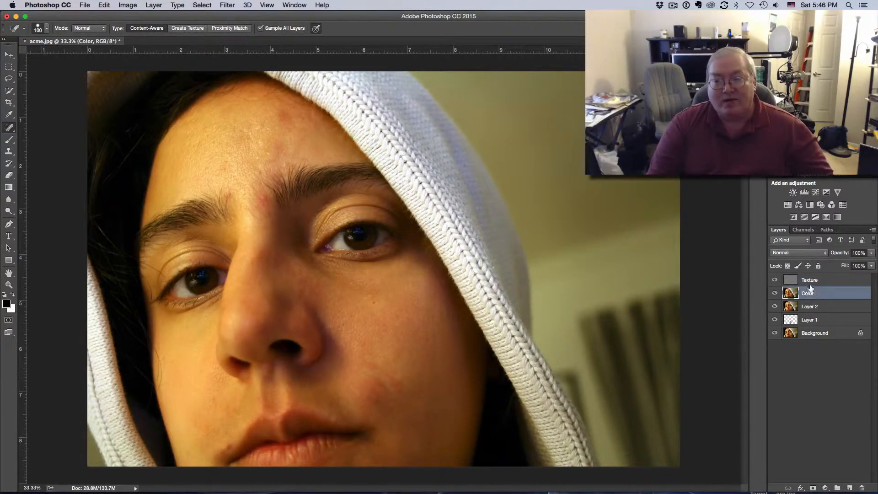
{"action": "left_click", "coordinate": [811, 283]}
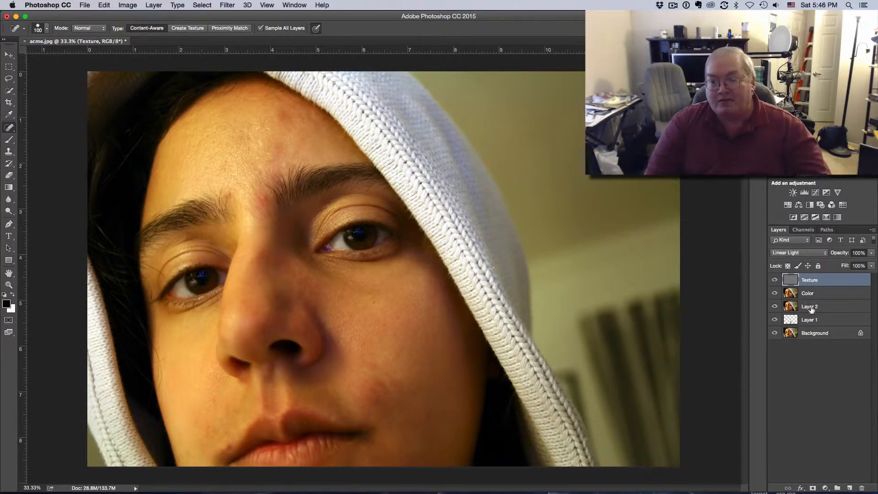
{"action": "left_click", "coordinate": [809, 293]}
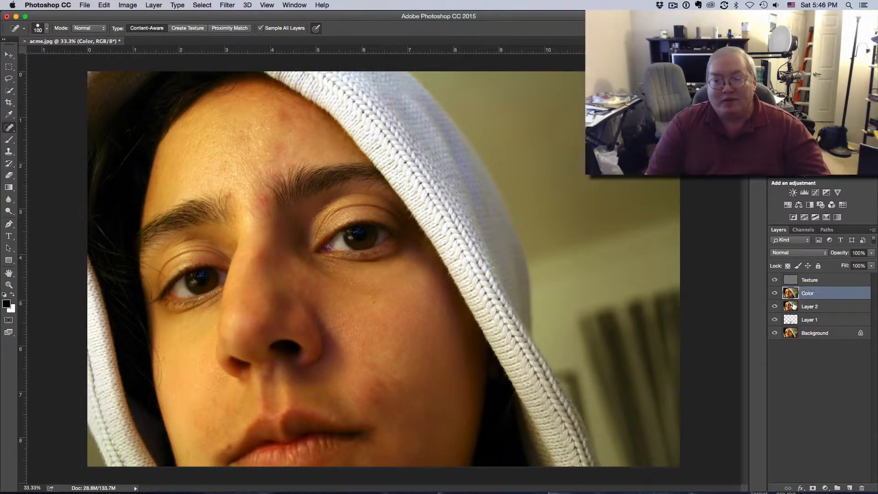
{"action": "left_click", "coordinate": [774, 280]}
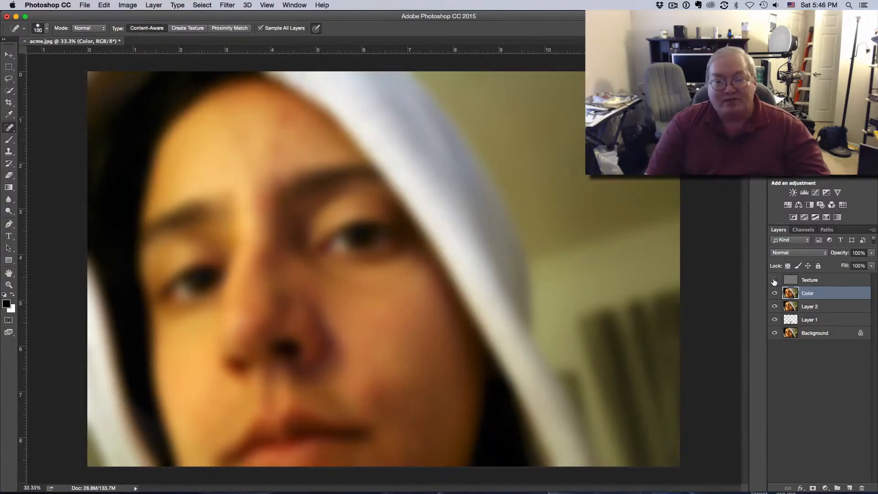
{"action": "left_click", "coordinate": [774, 281]}
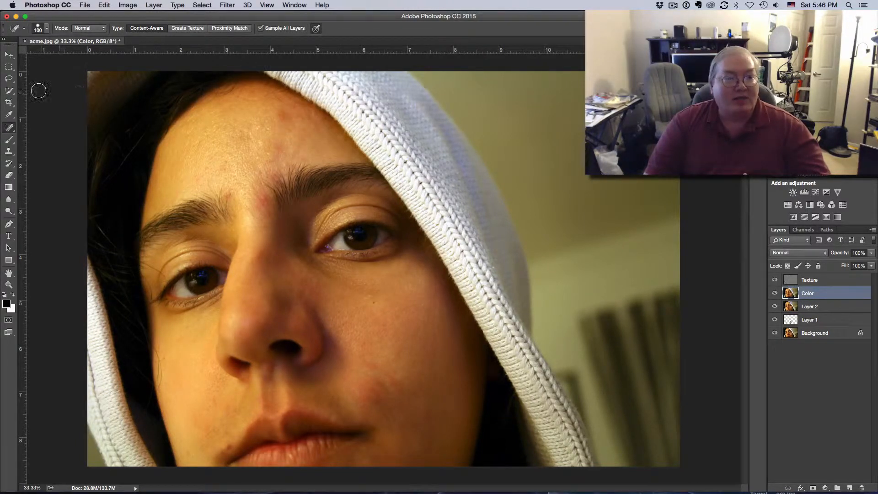
Outline the upper forehead skin on the Color layer with a freehand Lasso selection
{"action": "left_click", "coordinate": [9, 79]}
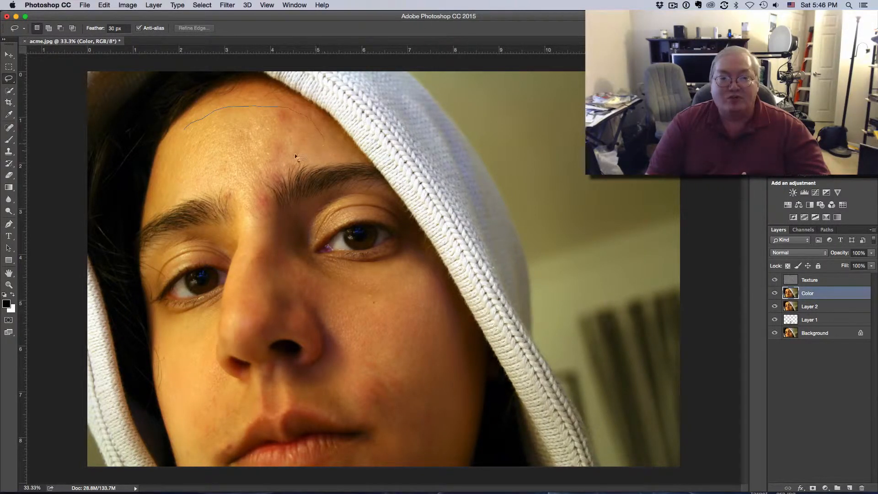
{"action": "left_click_drag", "start_coordinate": [255, 166], "coordinate": [185, 176]}
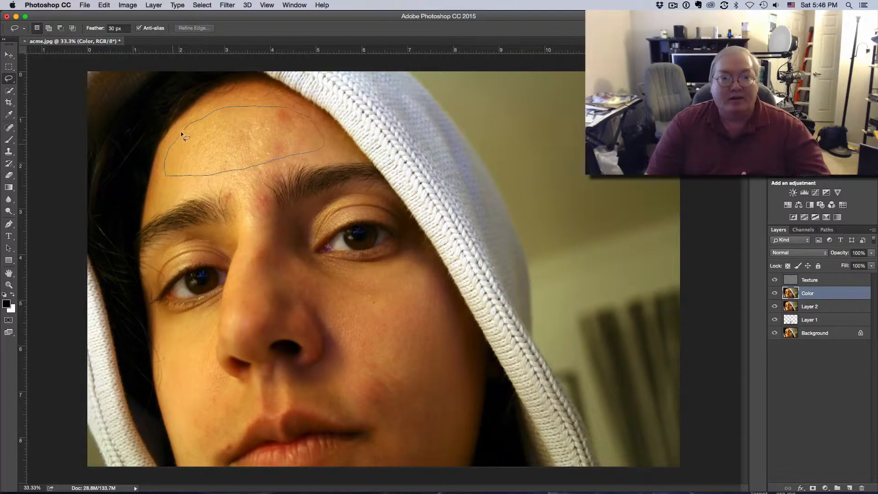
{"action": "left_click_drag", "start_coordinate": [184, 130], "coordinate": [185, 128]}
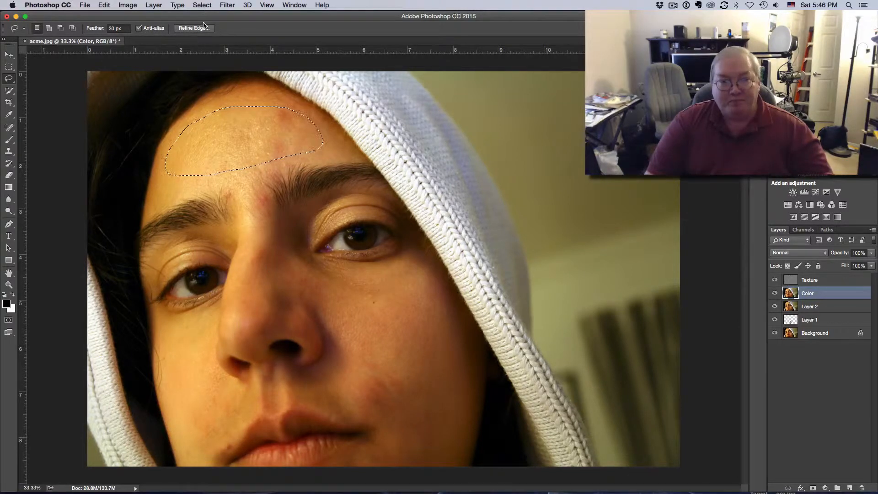
Apply a Gaussian Blur with a 70.7 pixel radius to the selected forehead area and deselect it
{"action": "left_click", "coordinate": [233, 8]}
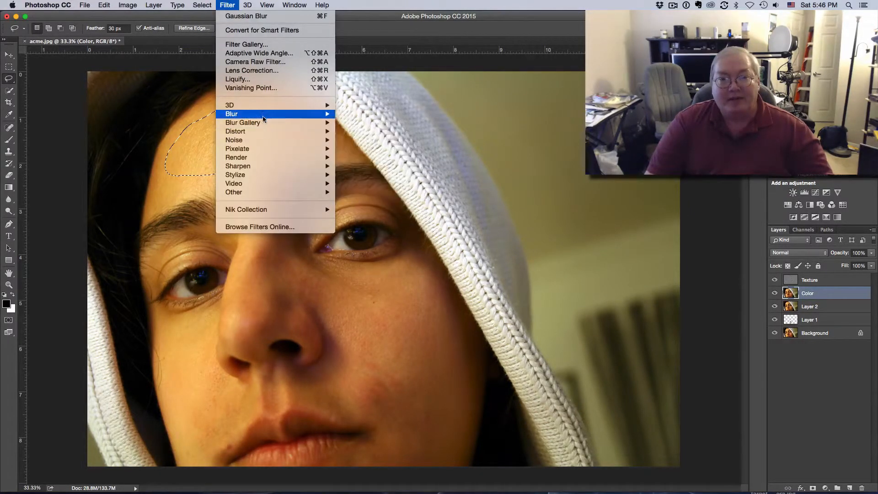
{"action": "mouse_move", "coordinate": [263, 114]}
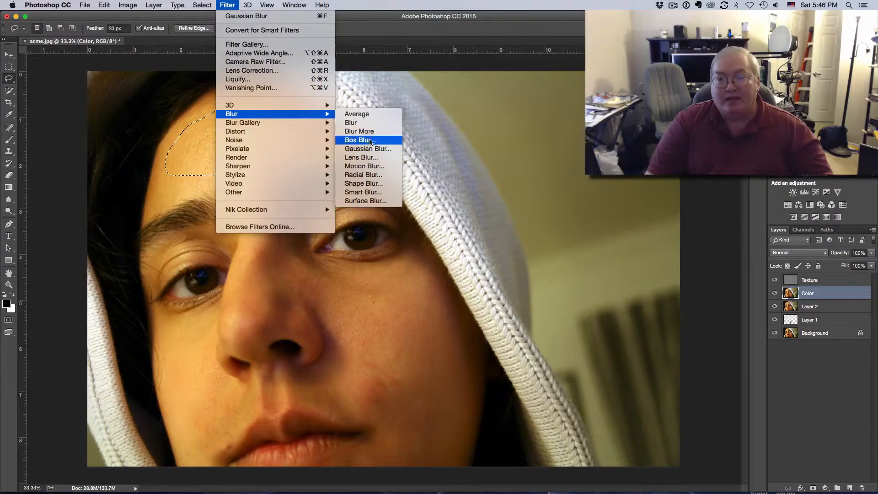
{"action": "left_click", "coordinate": [378, 149]}
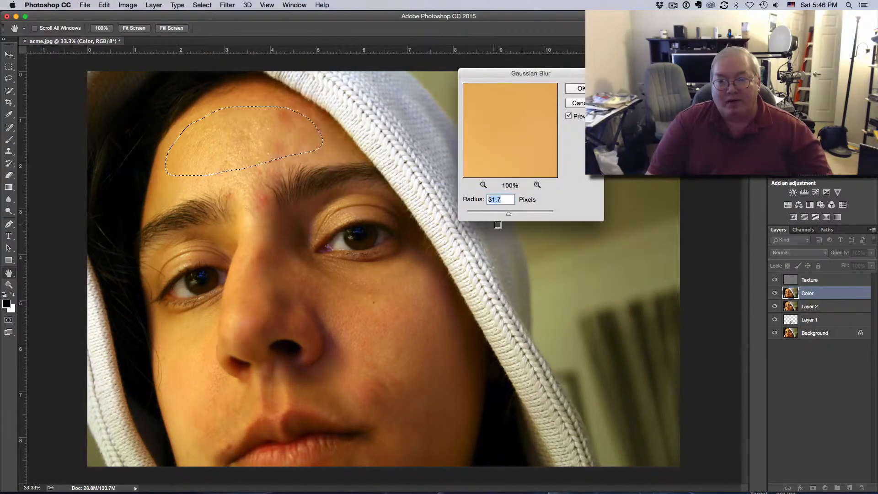
{"action": "left_click_drag", "start_coordinate": [509, 214], "coordinate": [468, 217]}
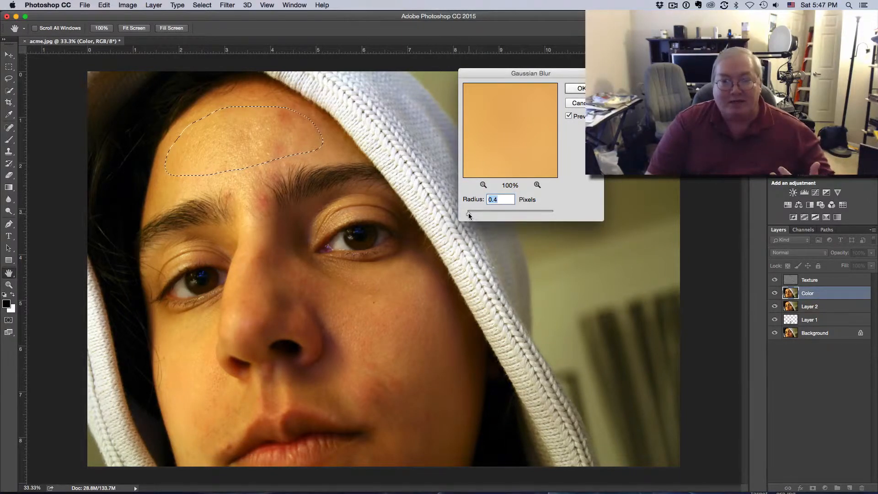
{"action": "left_click_drag", "start_coordinate": [468, 213], "coordinate": [472, 212]}
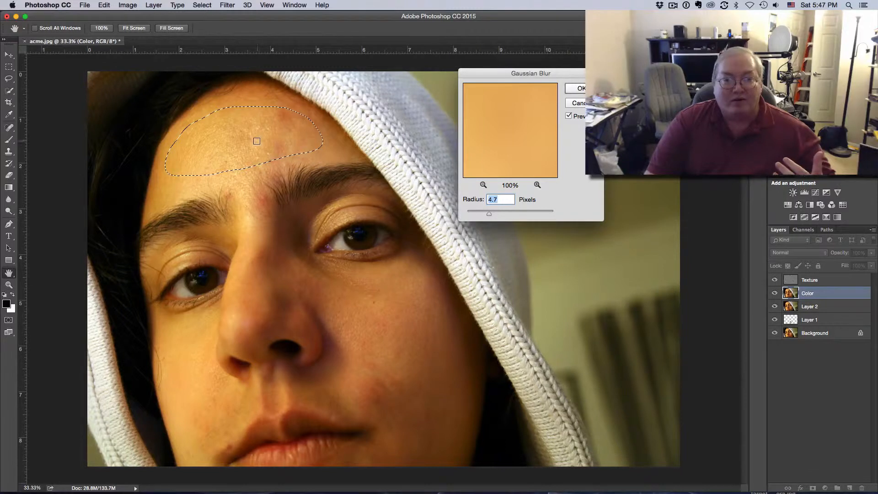
{"action": "left_click_drag", "start_coordinate": [488, 211], "coordinate": [502, 212]}
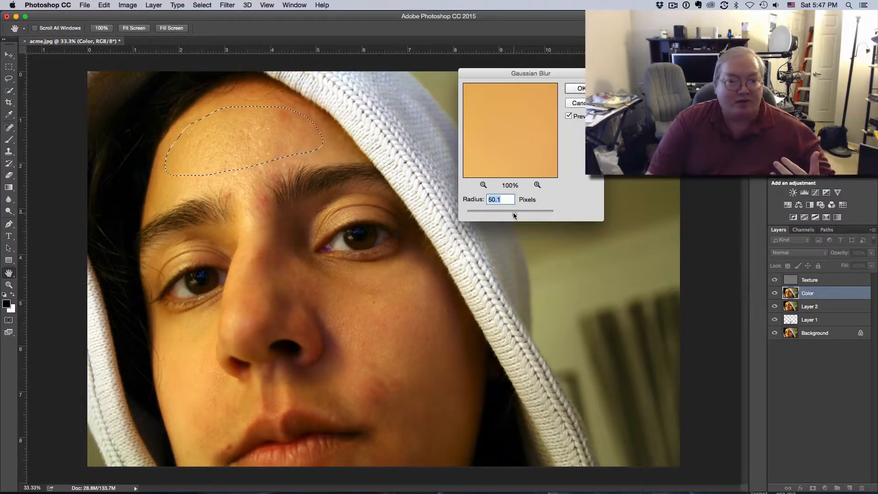
{"action": "left_click_drag", "start_coordinate": [513, 213], "coordinate": [516, 214]}
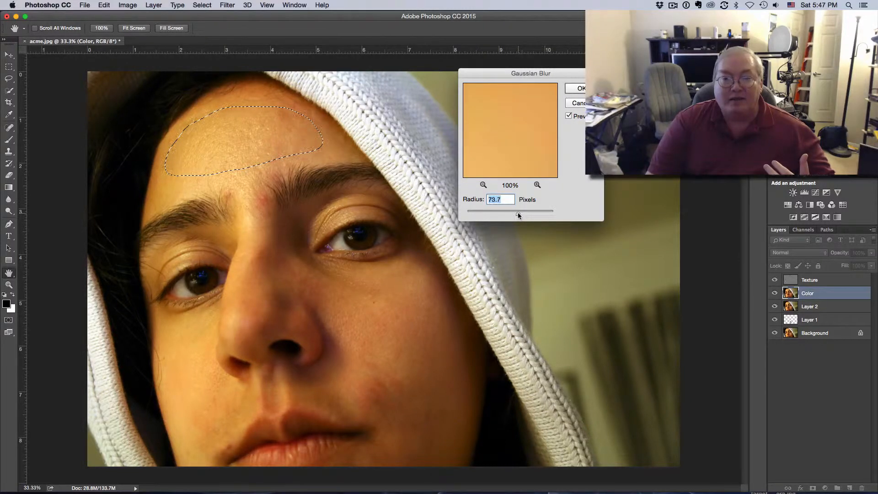
{"action": "left_click_drag", "start_coordinate": [518, 213], "coordinate": [516, 213]}
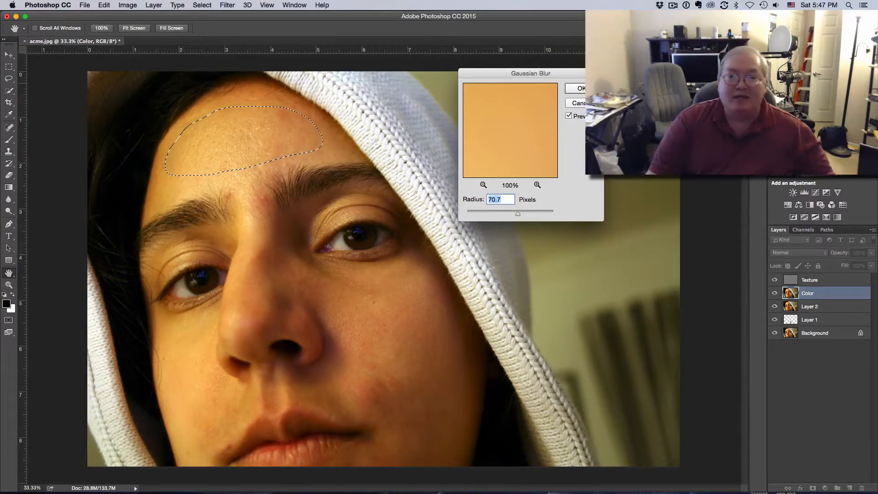
{"action": "key", "text": "Return"}
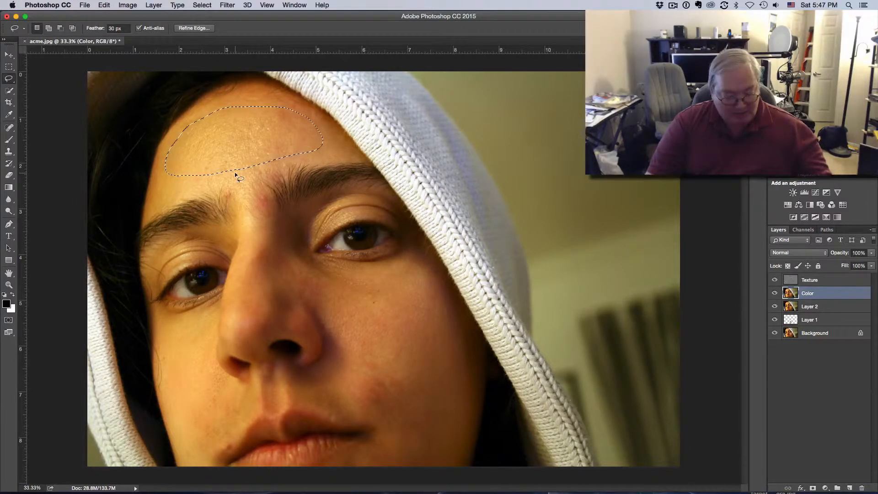
{"action": "key", "text": "super"}
{"action": "key", "text": "super+d"}
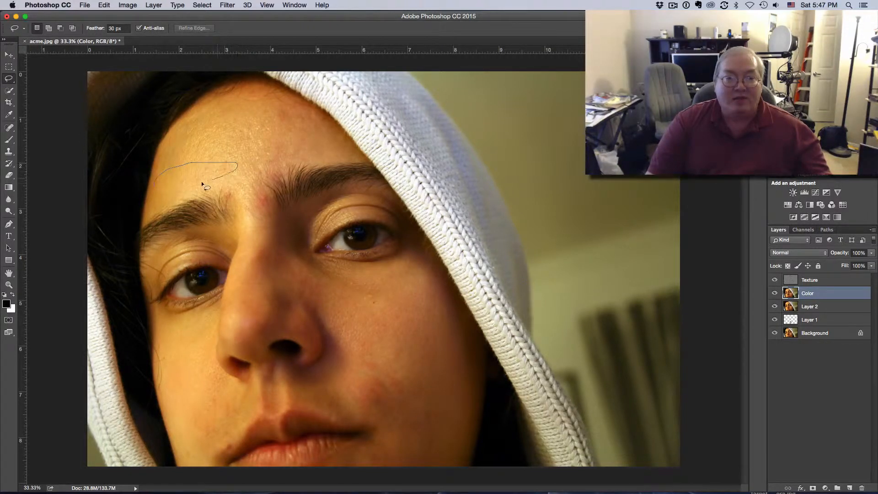
Lasso the strip of forehead above the eyebrow on the photo's left side, repeat the last Gaussian Blur on it and deselect
{"action": "left_click_drag", "start_coordinate": [162, 196], "coordinate": [158, 178]}
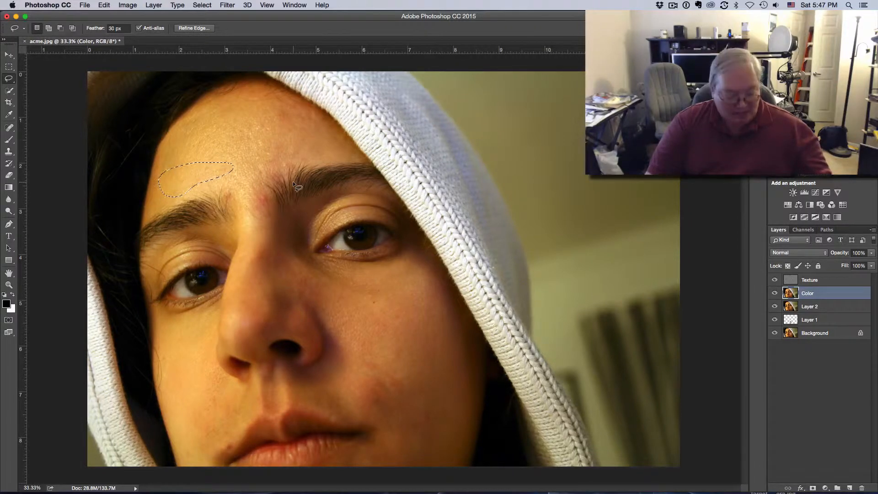
{"action": "key", "text": "super+f"}
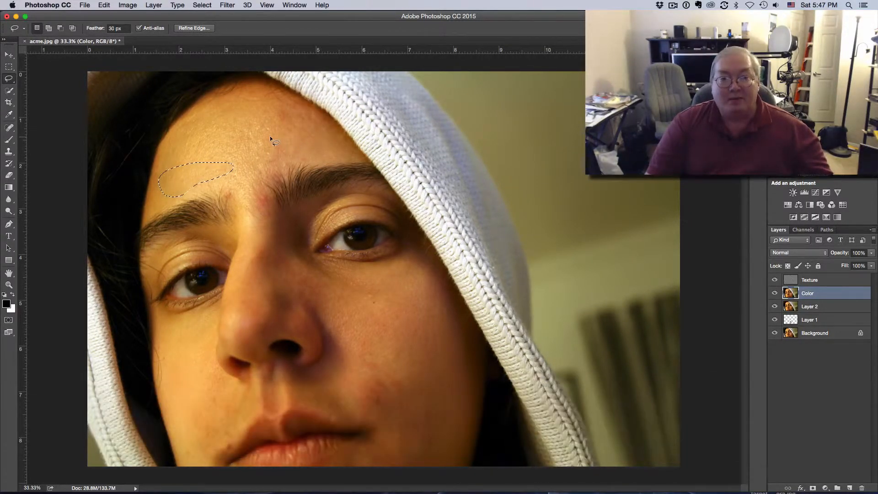
{"action": "key", "text": "super+d"}
Lasso the forehead skin above the eyebrow on the photo's right side, reapply the last Gaussian Blur and deselect
{"action": "left_click_drag", "start_coordinate": [271, 140], "coordinate": [310, 133]}
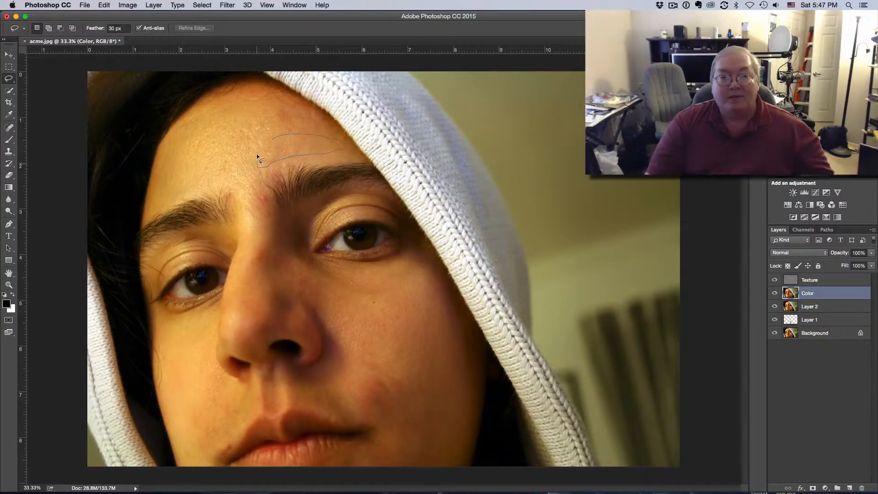
{"action": "left_click_drag", "start_coordinate": [265, 146], "coordinate": [275, 138]}
{"action": "key", "text": "super+f"}
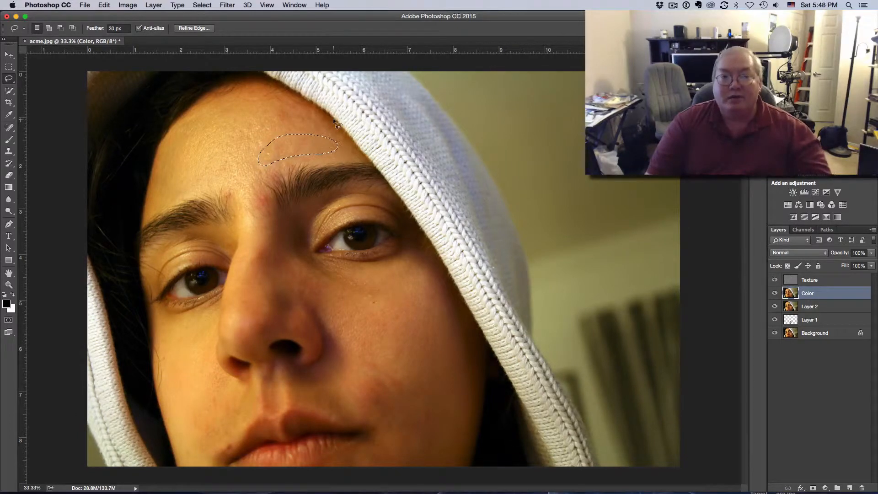
{"action": "left_click", "coordinate": [229, 6]}
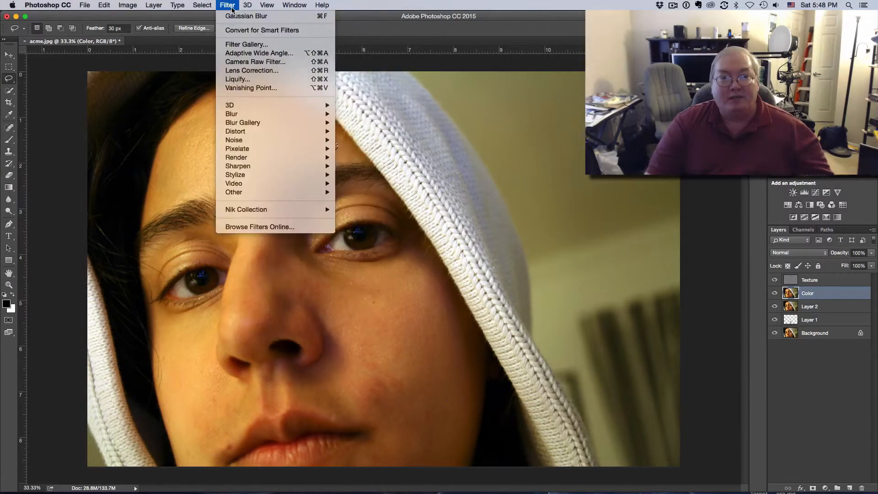
{"action": "left_click", "coordinate": [308, 20]}
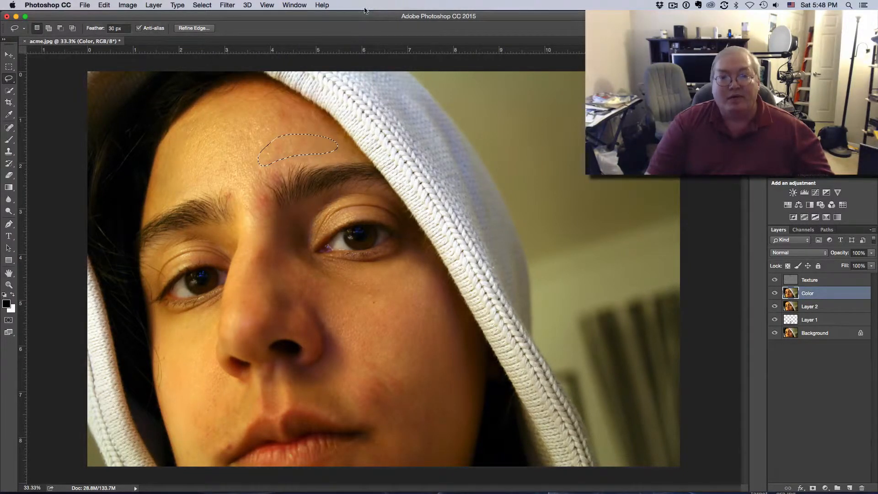
{"action": "key", "text": "super+d"}
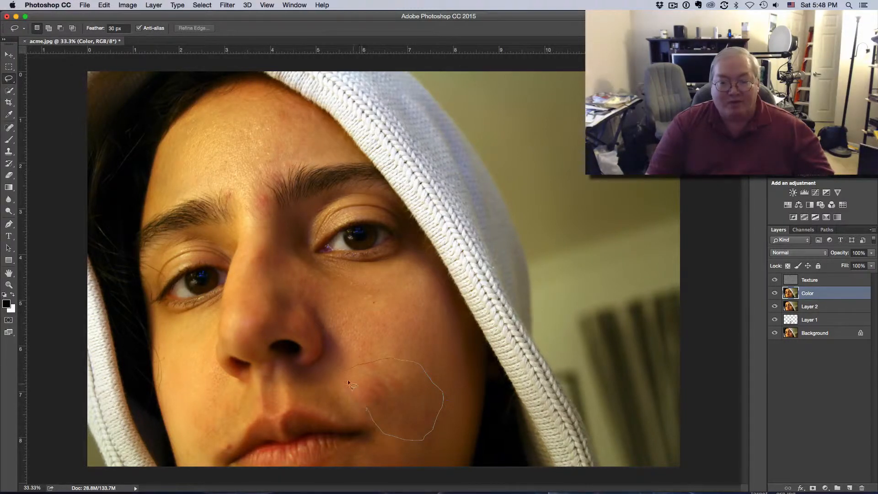
Lasso and blur two overlapping patches on the photo's right cheek, one beside the mouth and one at mid-cheek, using the last Gaussian Blur
{"action": "left_click_drag", "start_coordinate": [345, 369], "coordinate": [346, 370]}
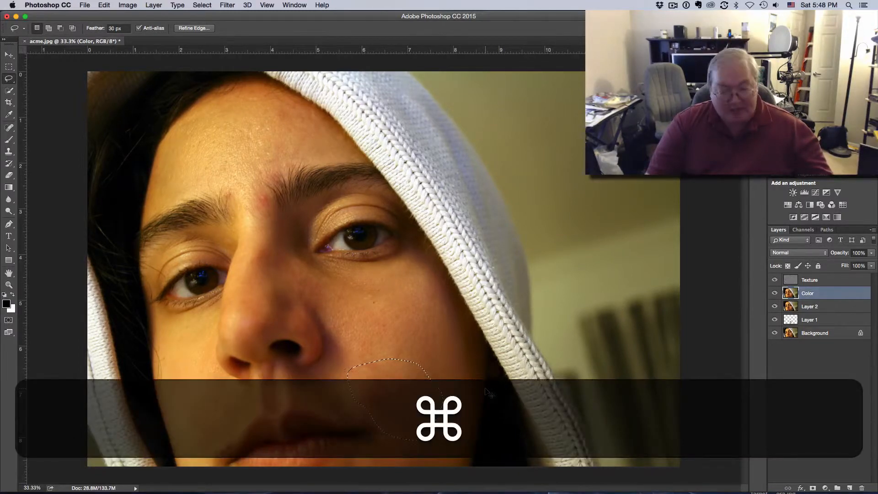
{"action": "key", "text": "super+f"}
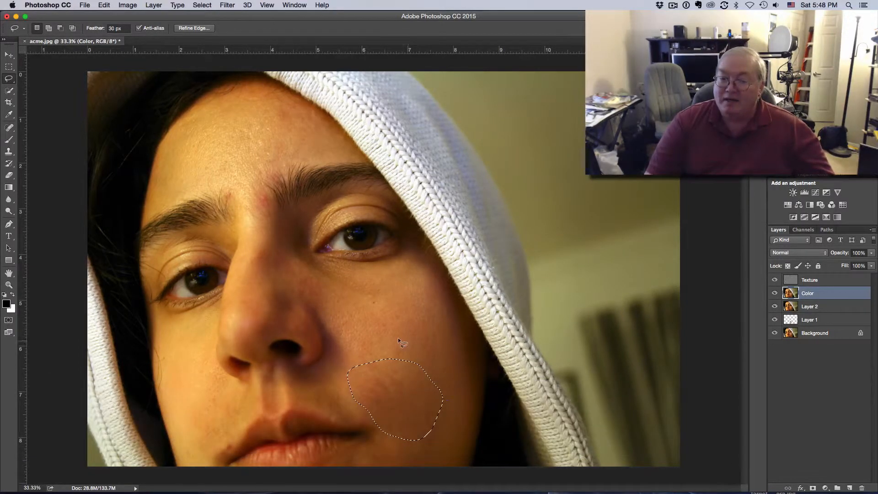
{"action": "key", "text": "super+d"}
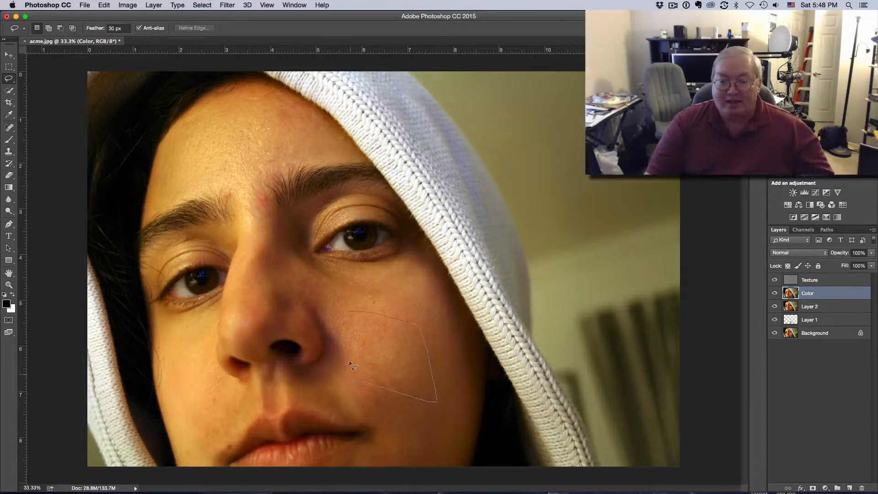
{"action": "left_click_drag", "start_coordinate": [346, 322], "coordinate": [348, 311]}
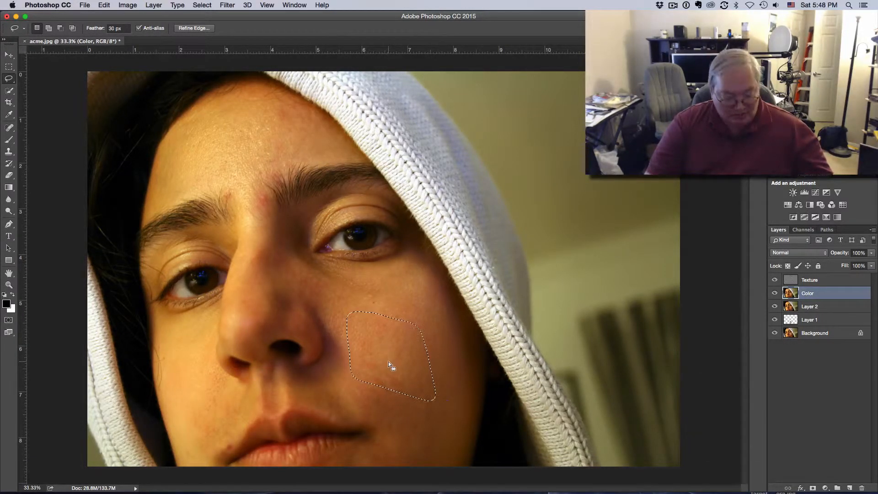
{"action": "key", "text": "super+f"}
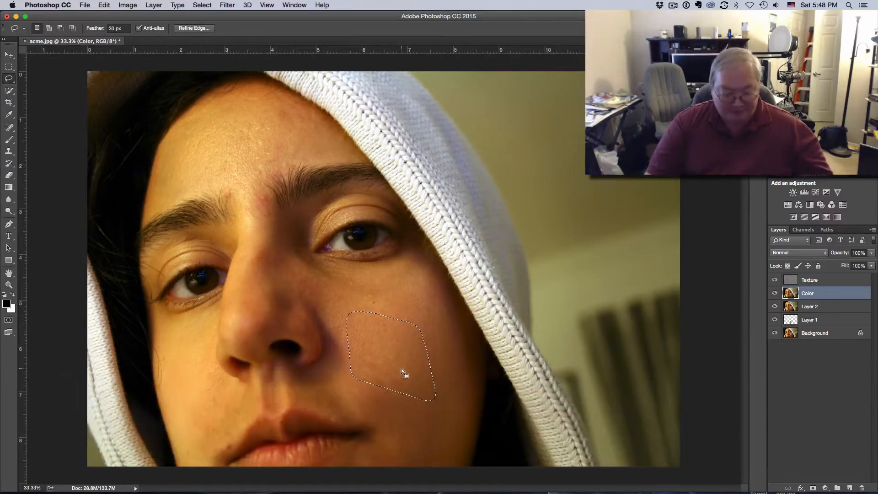
{"action": "key", "text": "super+d"}
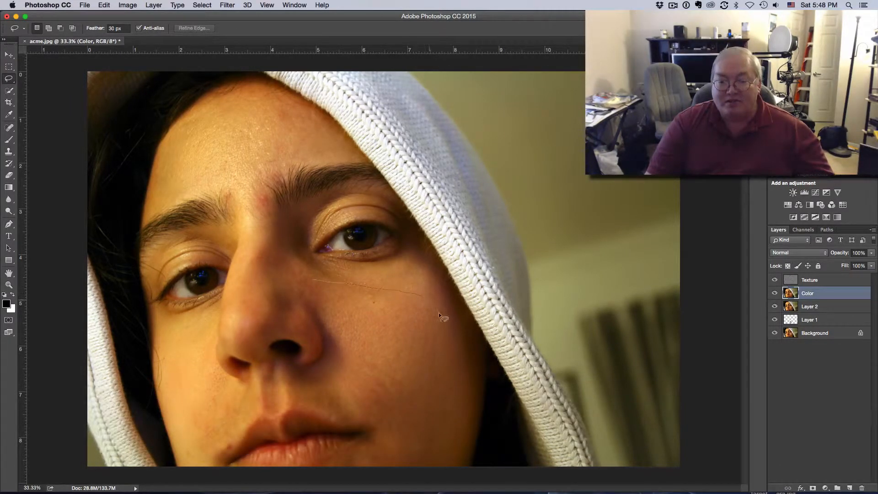
Lasso the upper cheek under the eye on the photo's right side, repeat the Gaussian Blur on it and deselect
{"action": "left_click_drag", "start_coordinate": [384, 329], "coordinate": [343, 326]}
{"action": "left_click_drag", "start_coordinate": [315, 301], "coordinate": [313, 280]}
{"action": "key", "text": "super+f"}
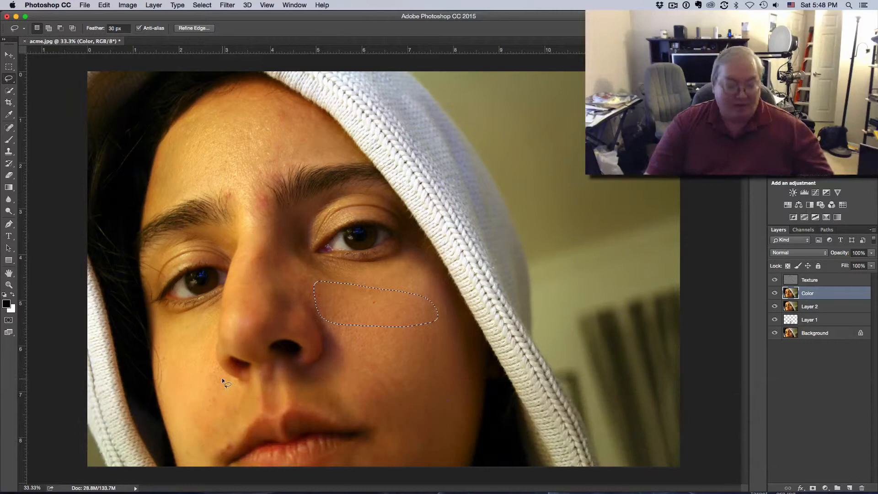
{"action": "key", "text": "super+d"}
Lasso the skin above the upper lip out past the left mouth corner, repeat the Gaussian Blur and deselect
{"action": "left_click_drag", "start_coordinate": [264, 379], "coordinate": [317, 383]}
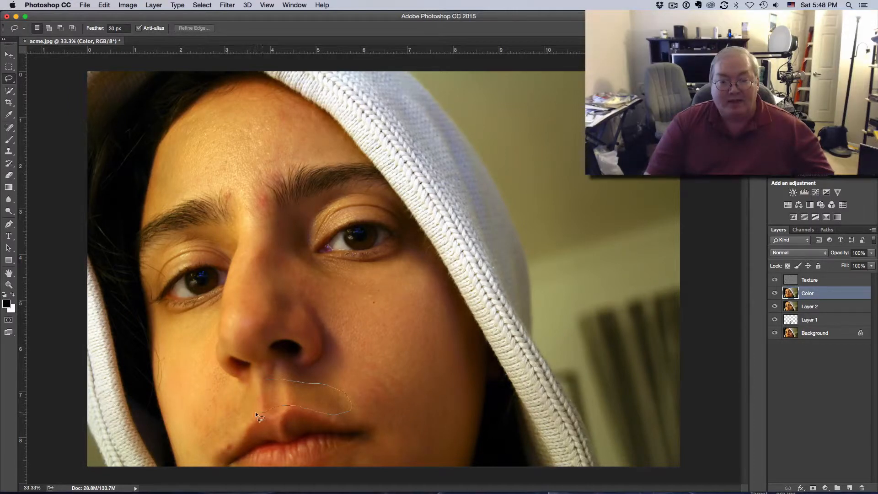
{"action": "mouse_move", "coordinate": [218, 445]}
{"action": "left_mouse_down"}
{"action": "mouse_move", "coordinate": [179, 448]}
{"action": "mouse_move", "coordinate": [184, 412]}
{"action": "mouse_move", "coordinate": [193, 399]}
{"action": "mouse_move", "coordinate": [267, 381]}
{"action": "left_mouse_up"}
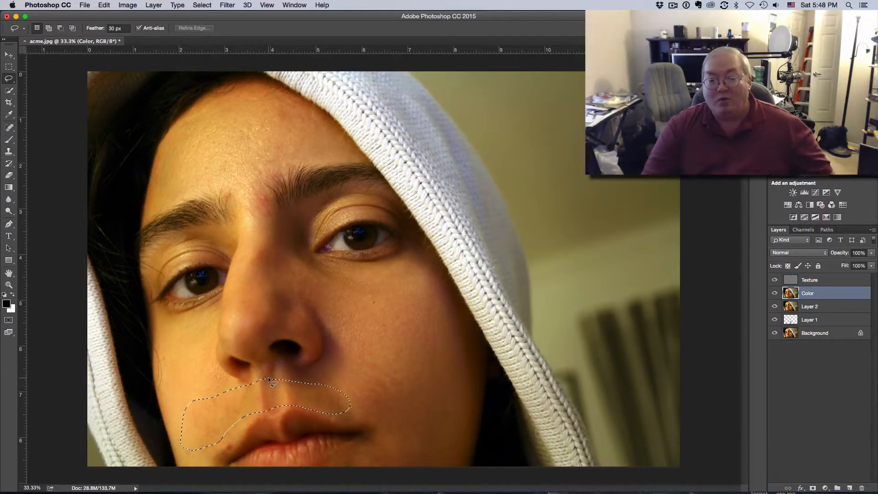
{"action": "key", "text": "super+f"}
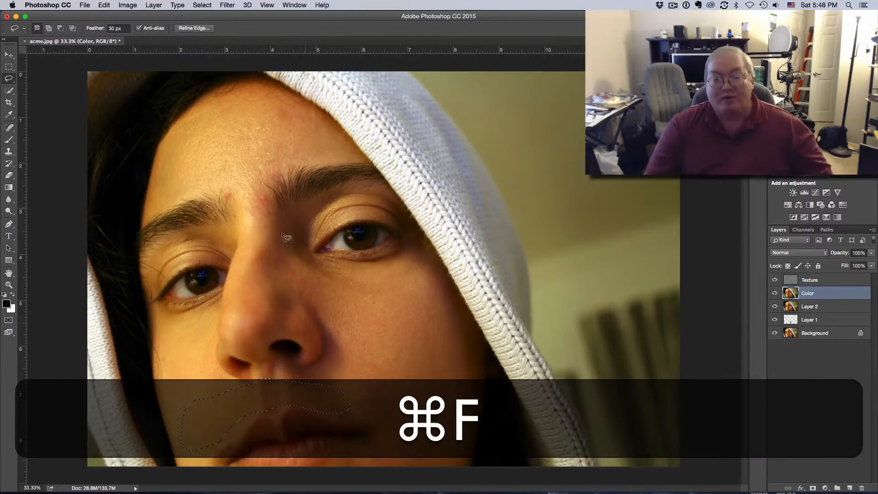
{"action": "key", "text": "super+d"}
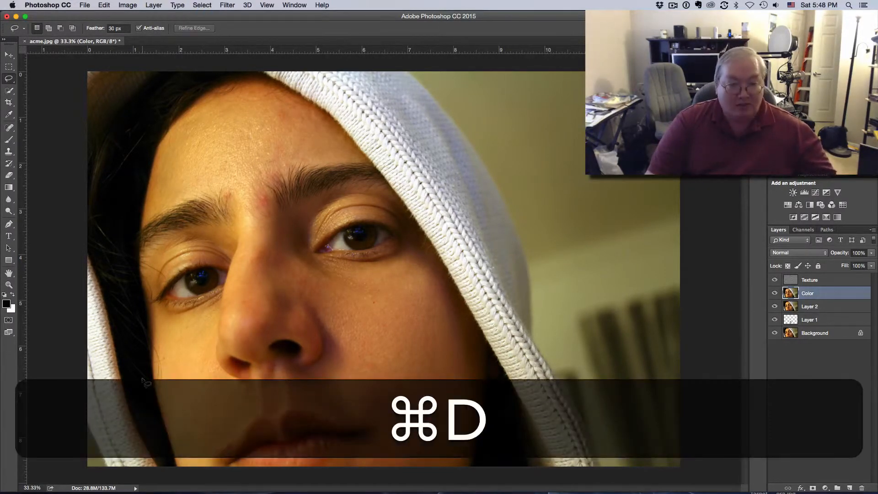
Lasso and blur the cheek on the photo's left side, and likewise the small patch between the nostril and upper lip
{"action": "mouse_move", "coordinate": [192, 330]}
{"action": "left_mouse_down"}
{"action": "mouse_move", "coordinate": [204, 330]}
{"action": "mouse_move", "coordinate": [216, 378]}
{"action": "left_mouse_up"}
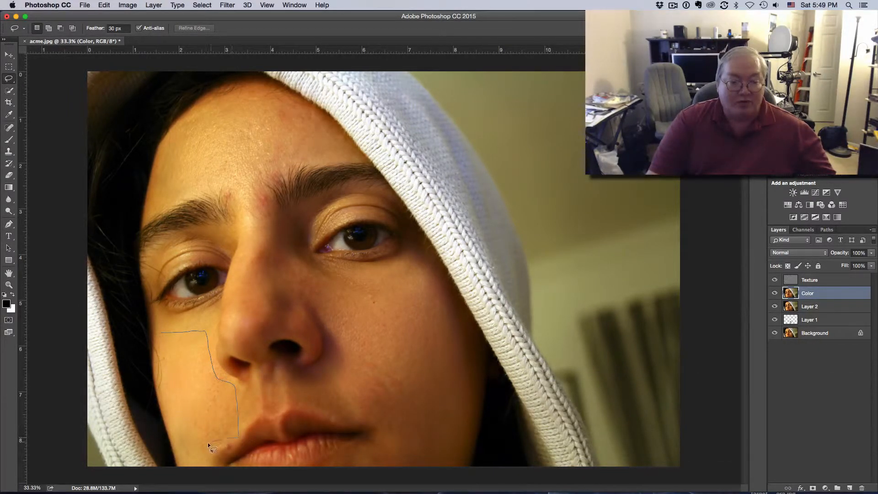
{"action": "left_click_drag", "start_coordinate": [164, 350], "coordinate": [159, 332]}
{"action": "key", "text": "super+f"}
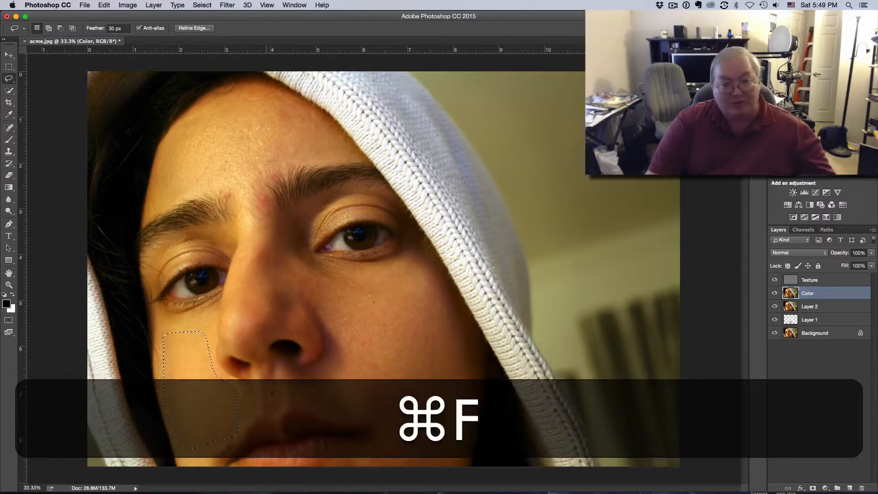
{"action": "key", "text": "super+d"}
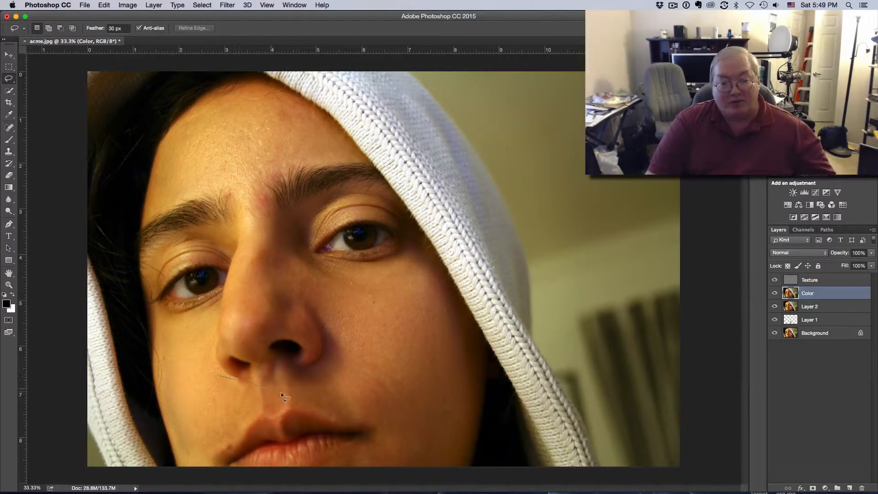
{"action": "left_click_drag", "start_coordinate": [211, 419], "coordinate": [215, 375]}
{"action": "key", "text": "super+f"}
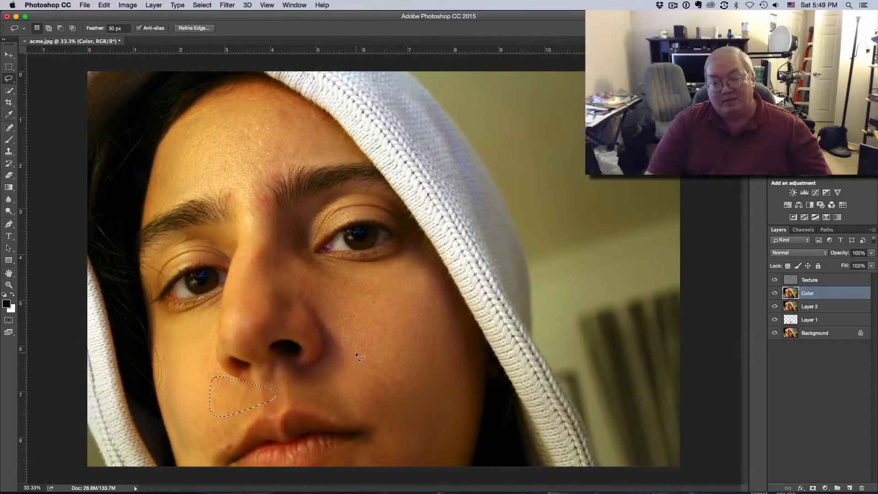
Deselect, and set up the Spot Healing Brush on the Texture layer with Sample All Layers turned off
{"action": "key", "text": "super+d"}
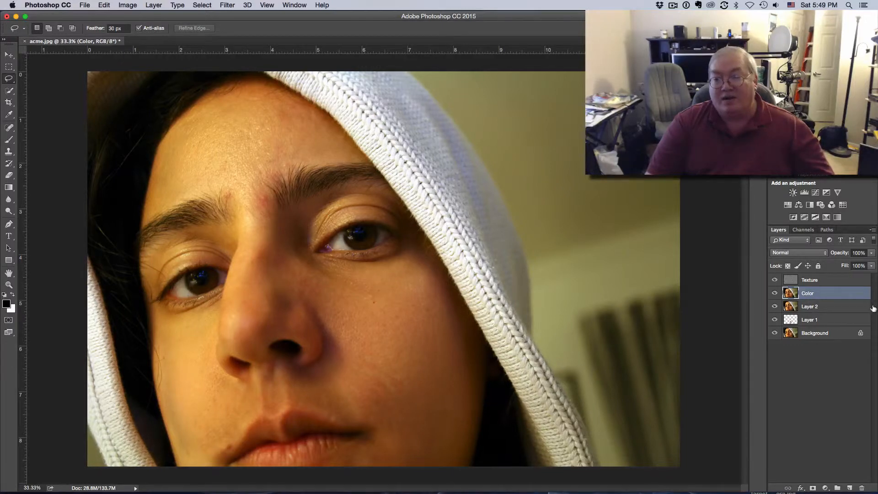
{"action": "left_click", "coordinate": [819, 281]}
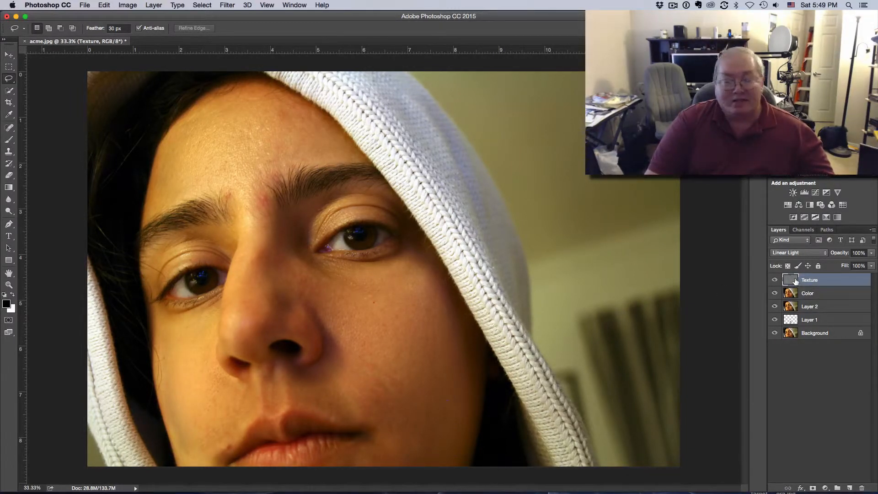
{"action": "left_click", "coordinate": [9, 128]}
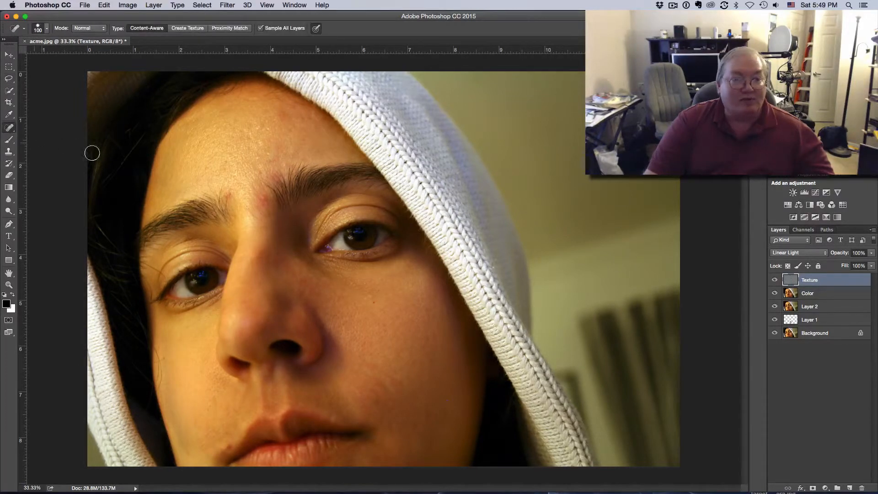
{"action": "left_click", "coordinate": [260, 129]}
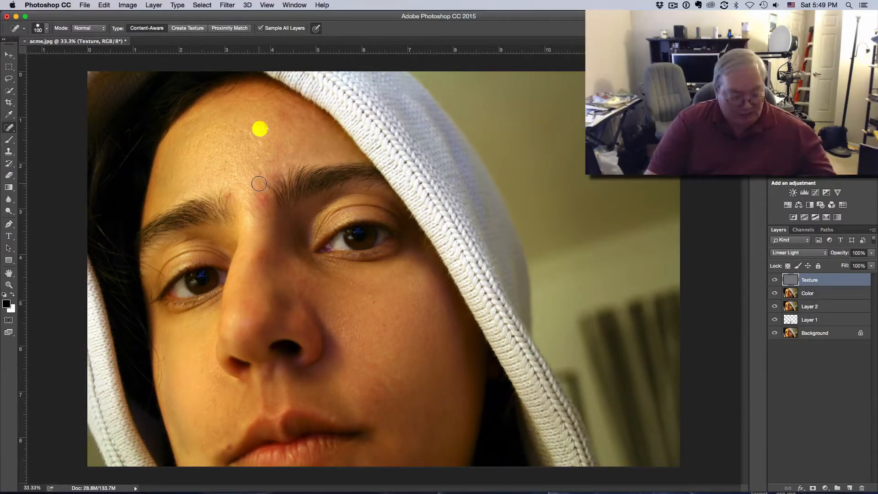
{"action": "key", "text": "super+z"}
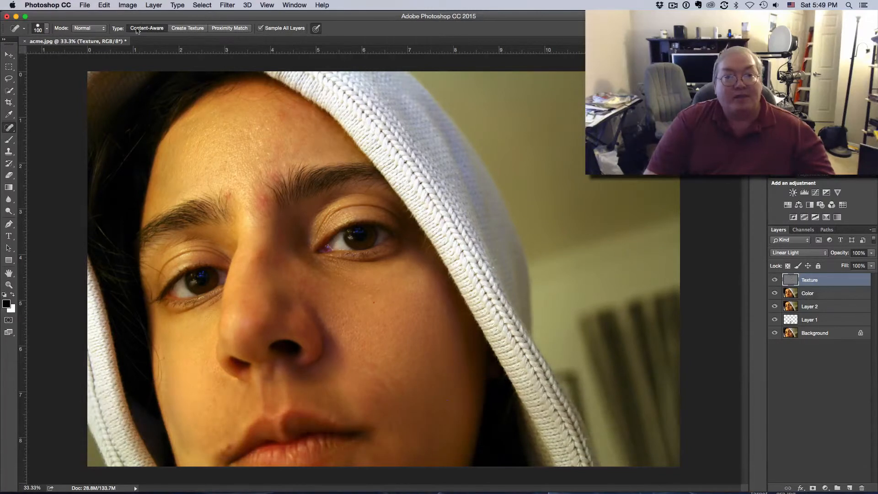
{"action": "left_click", "coordinate": [260, 29]}
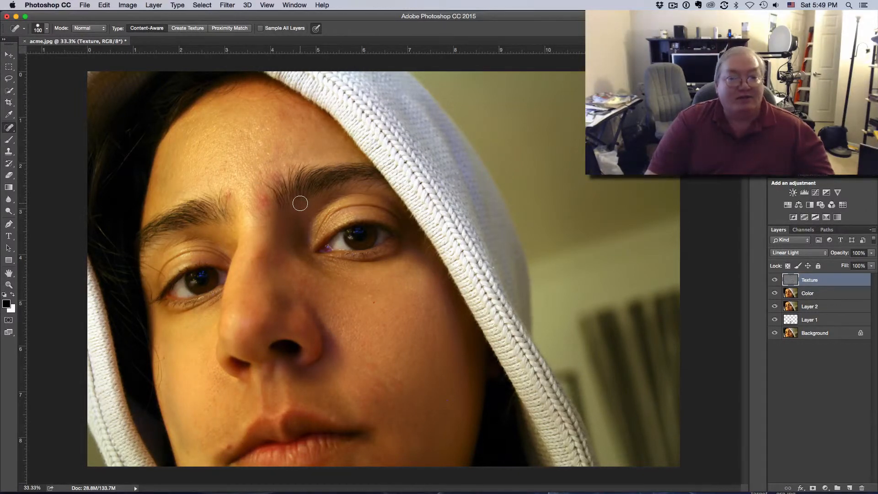
Heal texture flaws on the forehead, both lower cheeks and the left mouth corner, plus the dark spot under the photo's right eye
{"action": "left_click", "coordinate": [257, 129]}
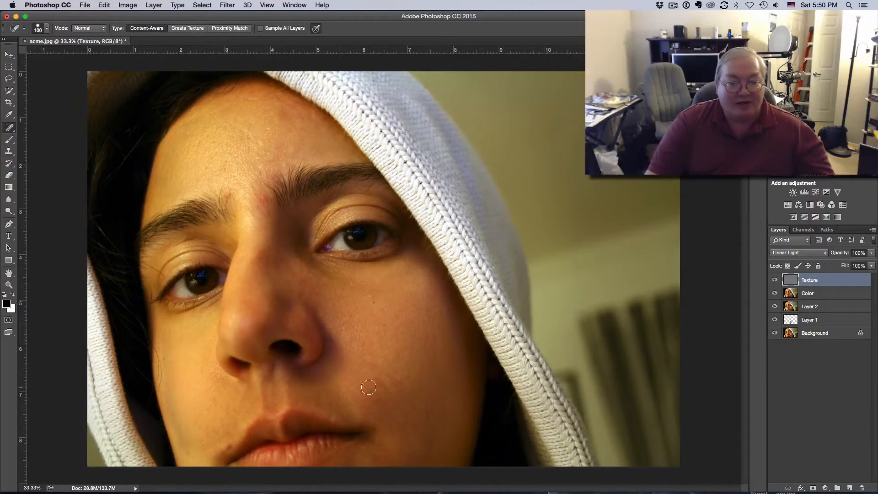
{"action": "mouse_move", "coordinate": [355, 389]}
{"action": "left_mouse_down"}
{"action": "mouse_move", "coordinate": [386, 382]}
{"action": "mouse_move", "coordinate": [399, 386]}
{"action": "mouse_move", "coordinate": [380, 403]}
{"action": "left_mouse_up"}
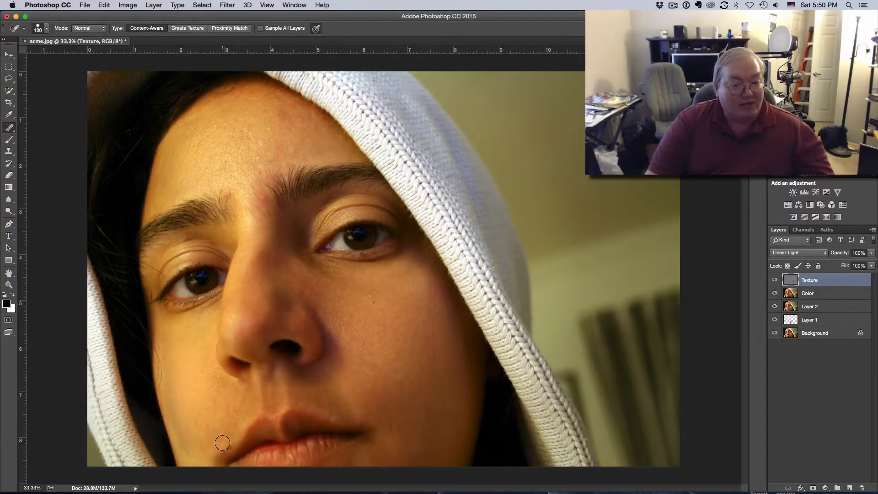
{"action": "left_click", "coordinate": [227, 445]}
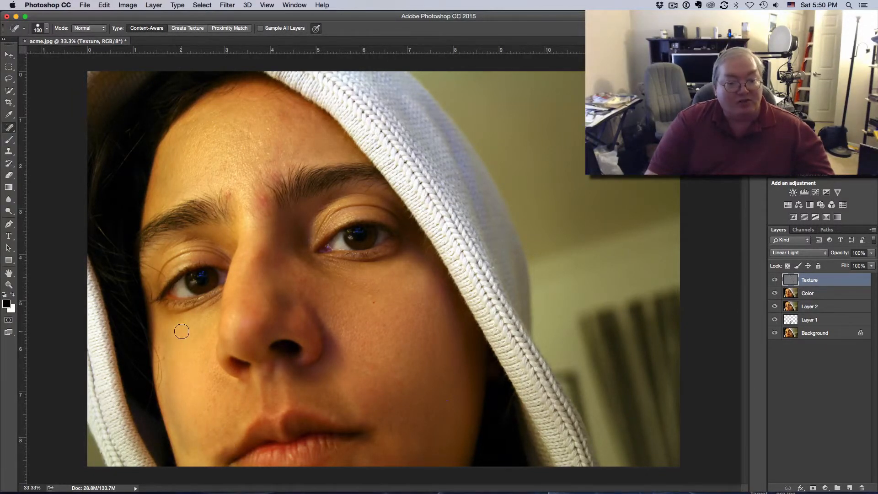
{"action": "left_click_drag", "start_coordinate": [208, 379], "coordinate": [226, 382]}
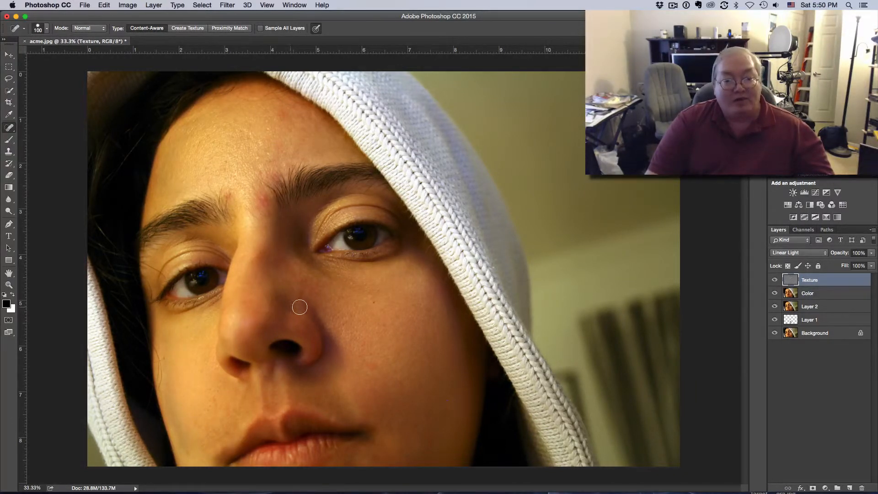
{"action": "left_click", "coordinate": [370, 302]}
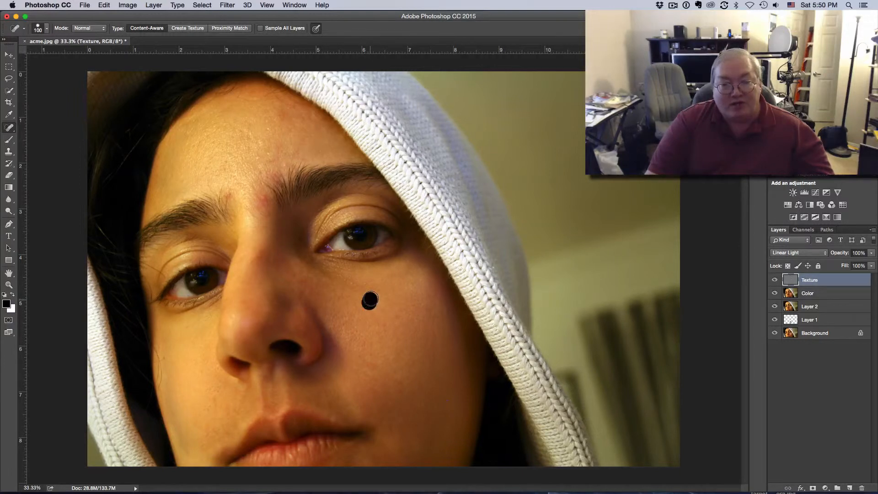
Heal the shiny bumps across the middle and upper forehead and above the photo's left eyebrow on the Texture layer
{"action": "left_click_drag", "start_coordinate": [232, 130], "coordinate": [254, 142]}
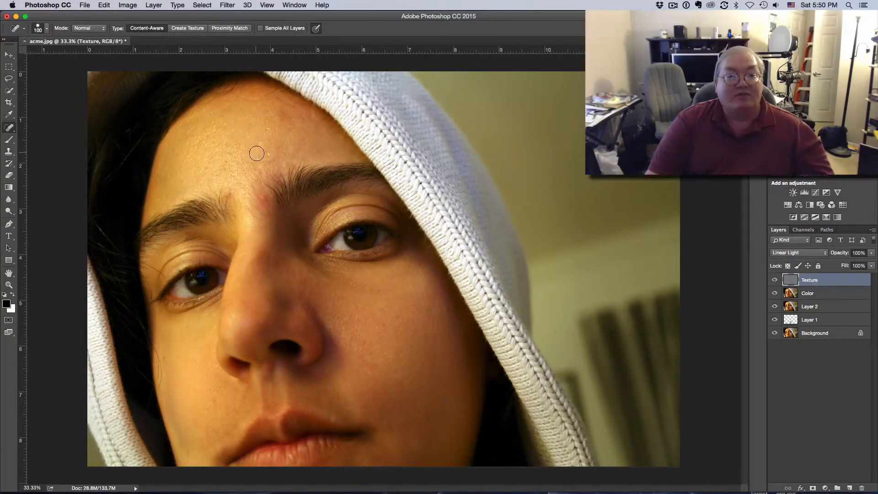
{"action": "left_click", "coordinate": [261, 143]}
{"action": "left_click", "coordinate": [268, 125]}
{"action": "left_click", "coordinate": [276, 120]}
{"action": "left_click", "coordinate": [210, 168]}
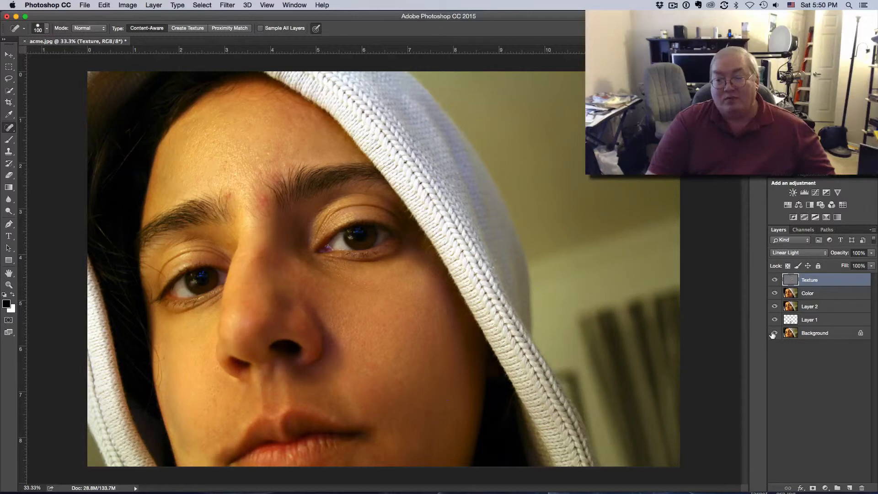
Compare the retouch with the original by showing only the Background layer, and restore the visibility of all layers
{"action": "key", "text": "alt"}
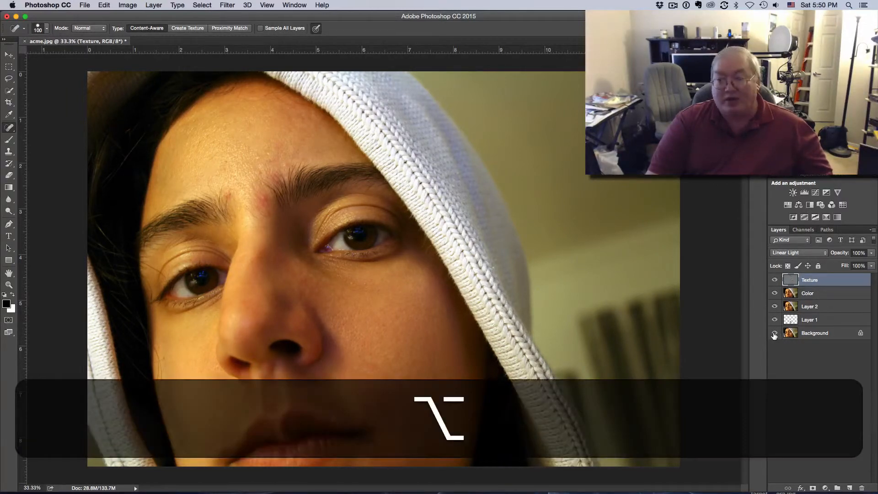
{"action": "left_click", "coordinate": [775, 334], "text": "alt"}
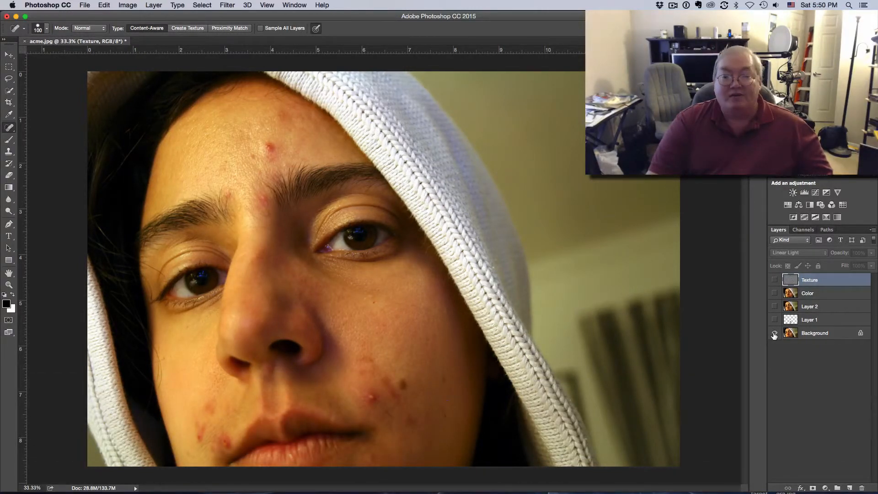
{"action": "left_click", "coordinate": [774, 334], "text": "alt"}
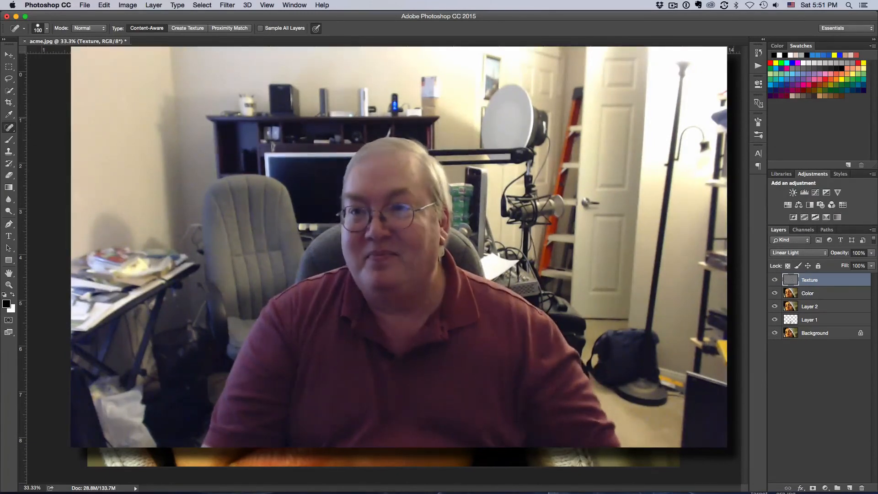
{"action": "left_click", "coordinate": [673, 6]}
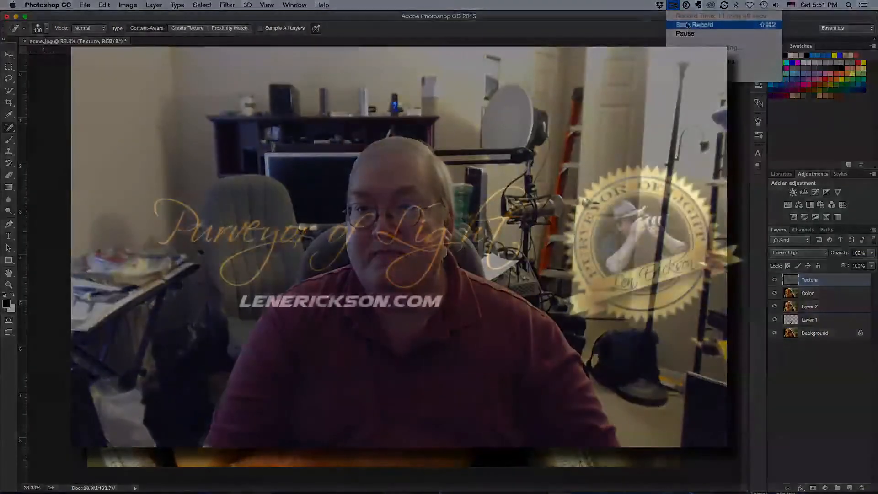